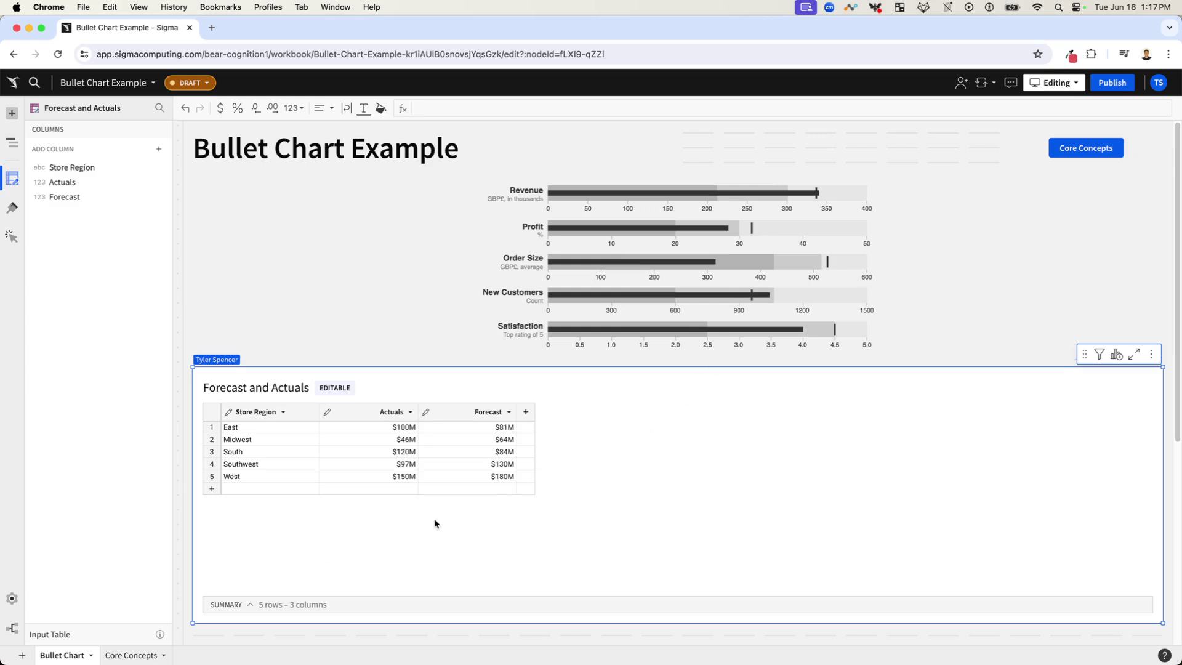
On the Core Concepts page, inspect the Reference Marks example chart's bars.
{"action": "left_click", "coordinate": [1081, 146]}
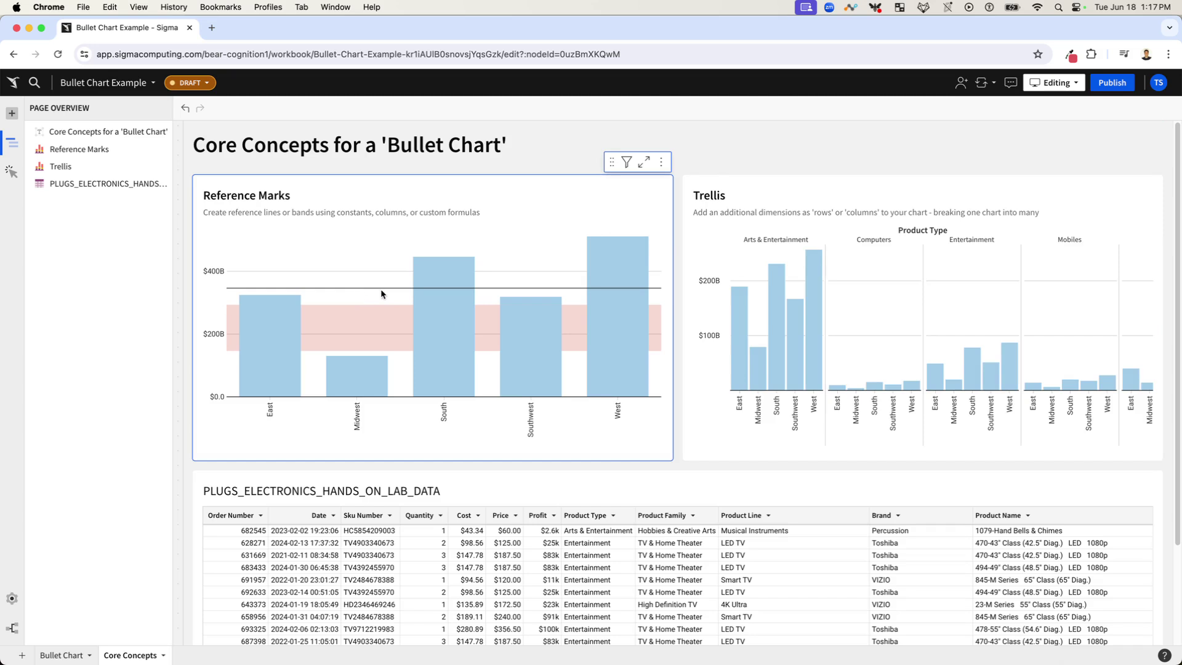
{"action": "mouse_move", "coordinate": [443, 292]}
{"action": "mouse_move", "coordinate": [285, 329]}
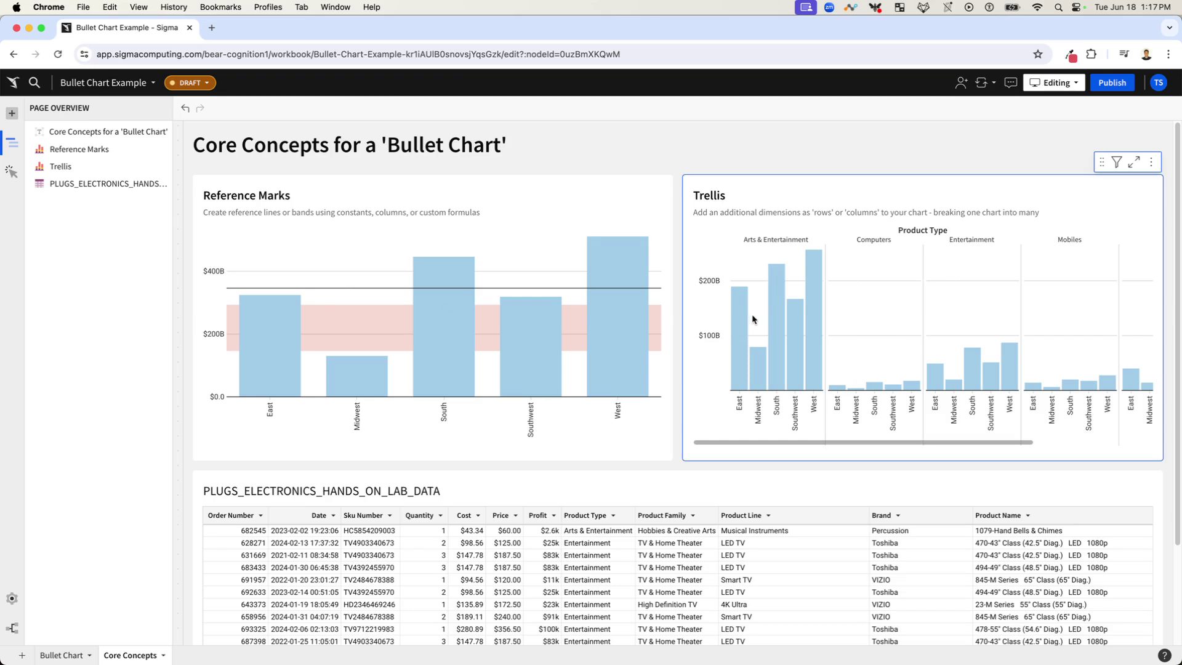
Scroll the Trellis example across its Product Type panels of profit by store region.
{"action": "mouse_move", "coordinate": [743, 360]}
{"action": "scroll", "coordinate": [886, 254], "scroll_direction": "right", "scroll_amount": 5}
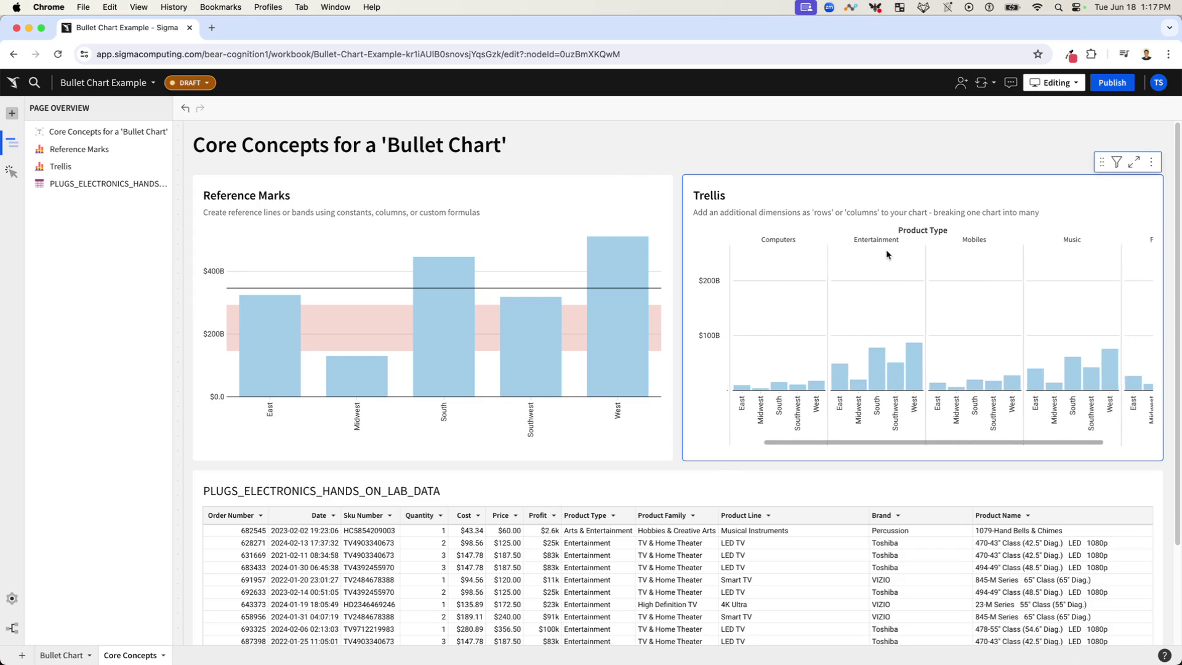
{"action": "scroll", "coordinate": [886, 254], "scroll_direction": "right", "scroll_amount": 1}
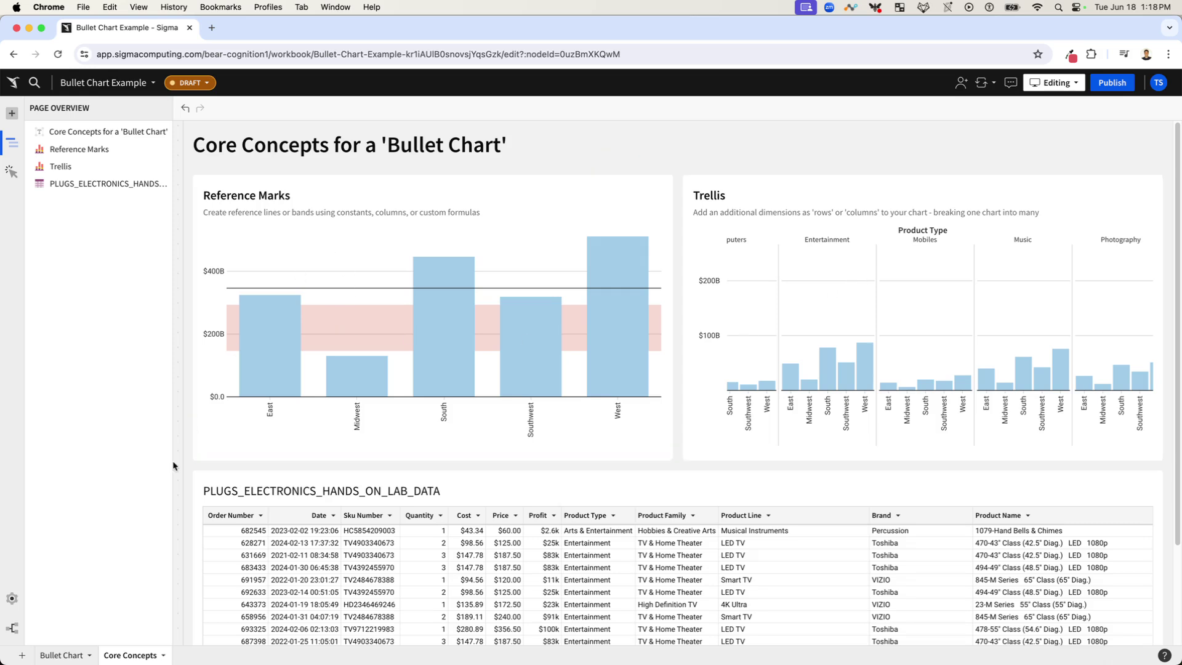
On the Bullet Chart page, add a child chart of the Forecast and Actuals table beside it.
{"action": "left_click", "coordinate": [61, 655]}
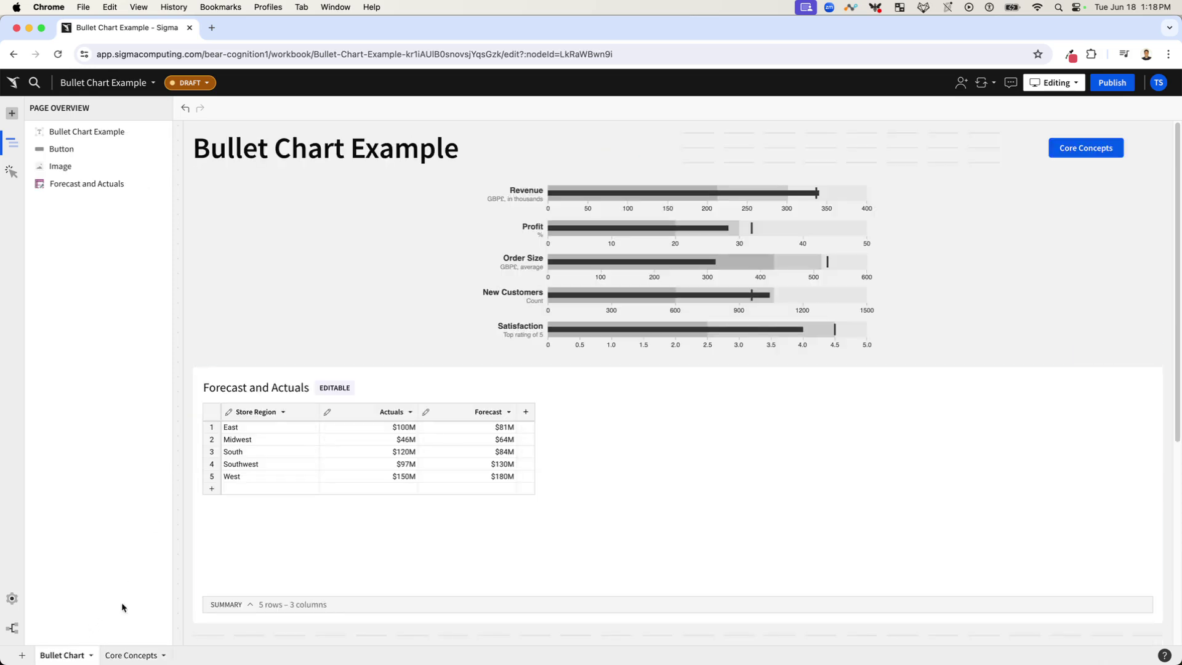
{"action": "left_click", "coordinate": [558, 392]}
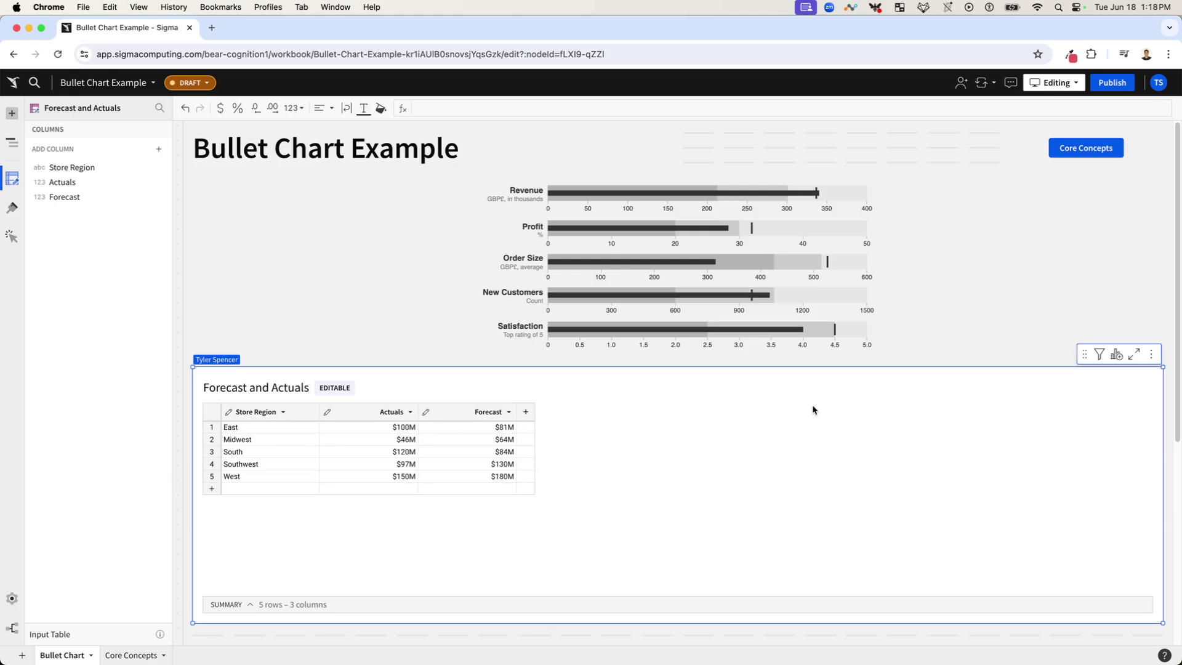
{"action": "left_click", "coordinate": [1116, 355]}
{"action": "left_click", "coordinate": [1078, 395]}
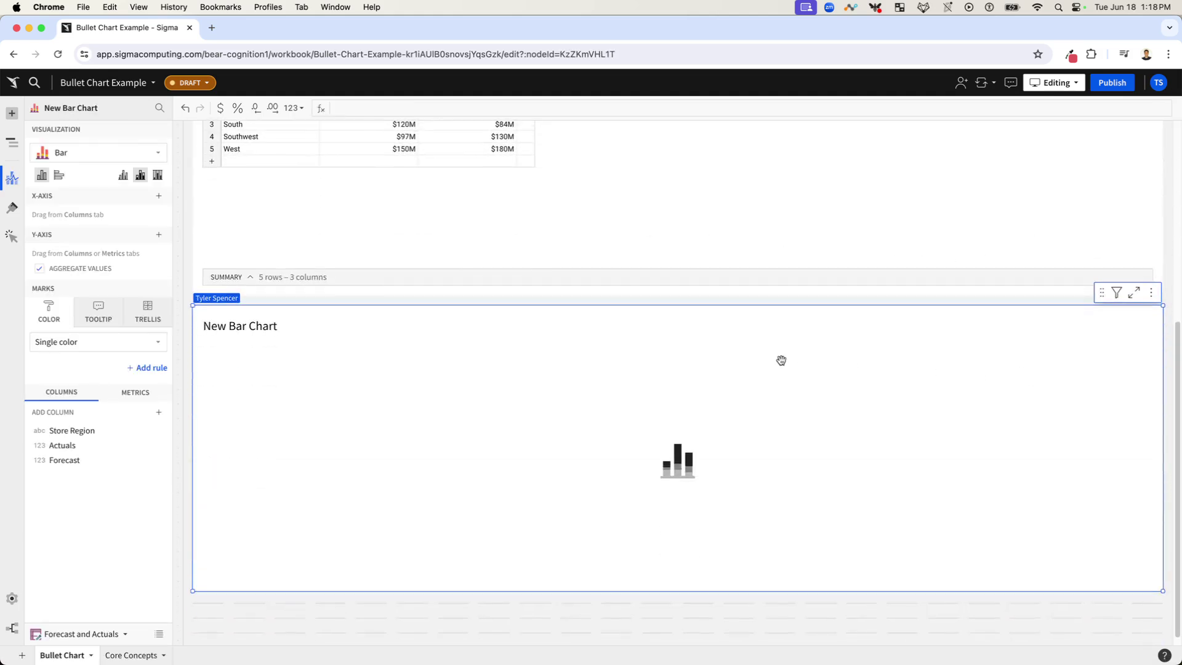
{"action": "left_click_drag", "start_coordinate": [781, 361], "coordinate": [757, 404]}
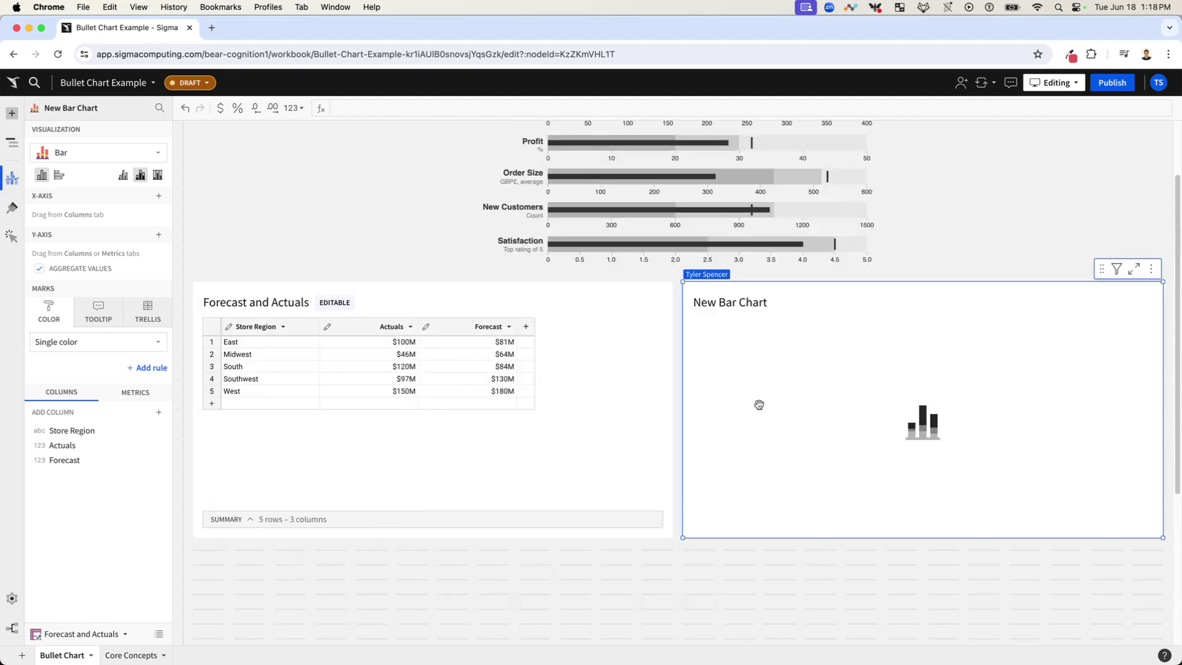
{"action": "left_click_drag", "start_coordinate": [684, 416], "coordinate": [570, 416]}
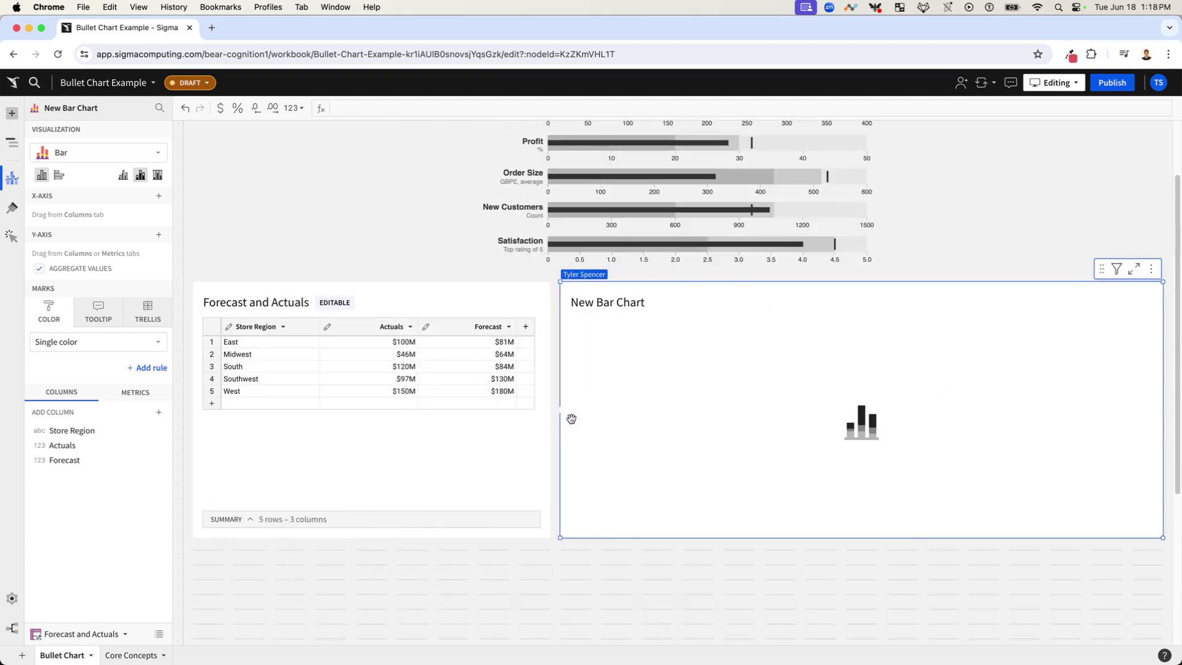
Duplicate Store Region and plot Sum of Actuals by Store Region.
{"action": "left_click", "coordinate": [69, 431]}
{"action": "key", "text": "super+d"}
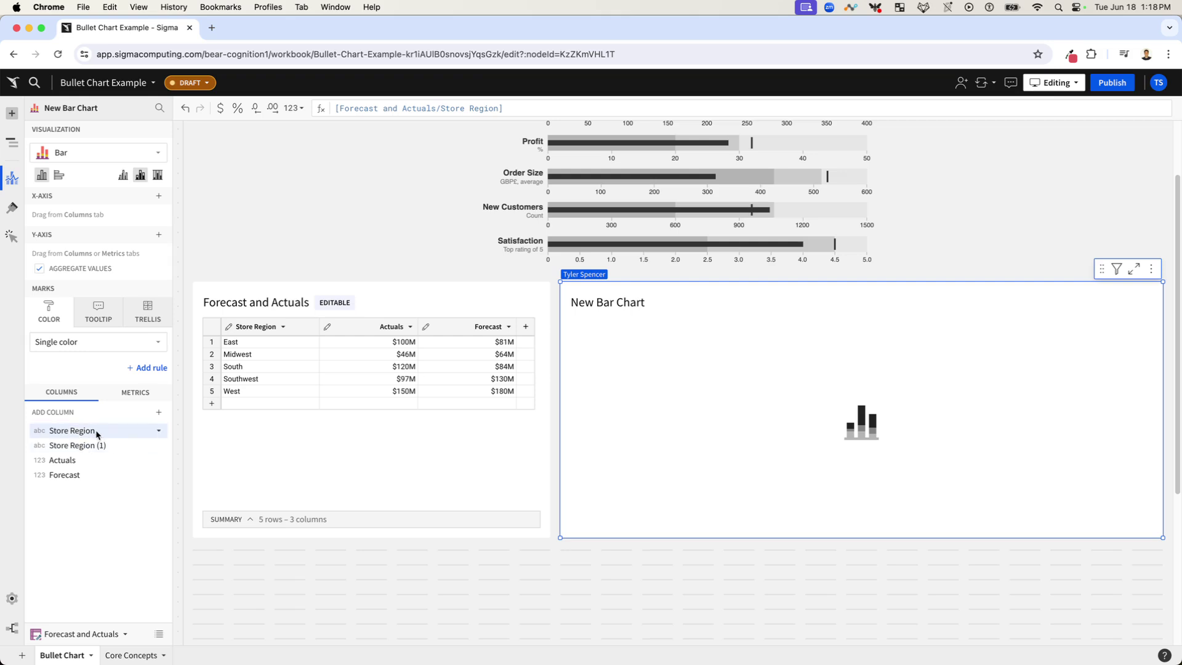
{"action": "left_click_drag", "start_coordinate": [104, 435], "coordinate": [107, 213]}
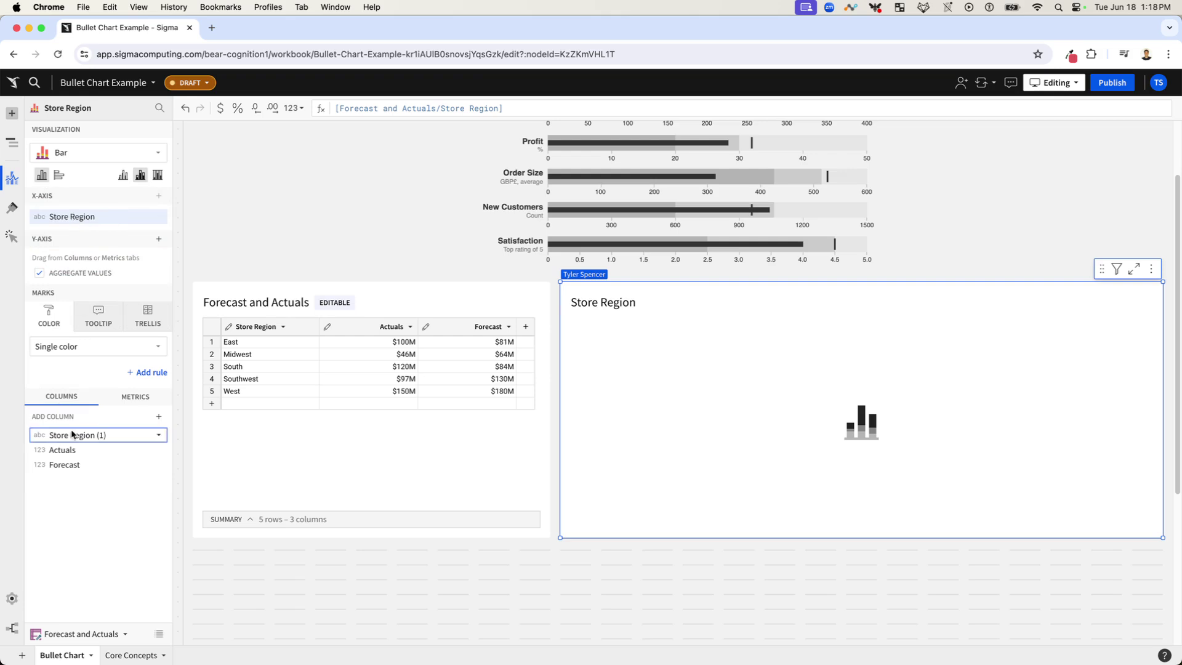
{"action": "left_click_drag", "start_coordinate": [80, 457], "coordinate": [80, 258]}
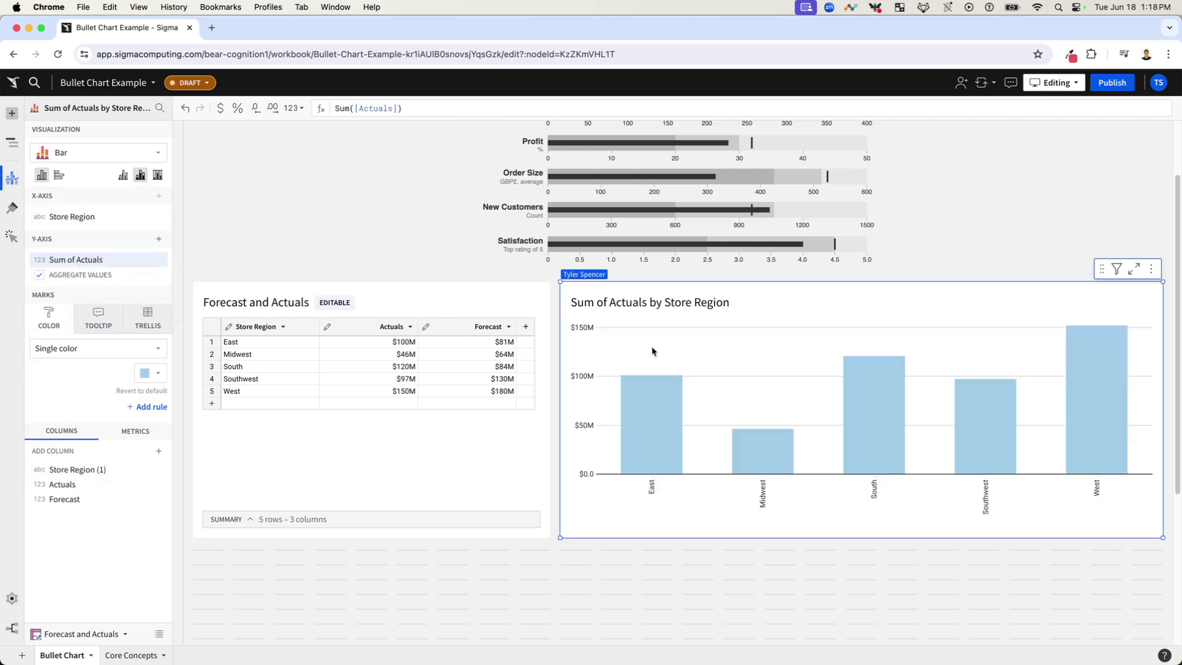
Trellis the chart by Store Region (1) into East, Midwest, South, Southwest and West panels.
{"action": "left_click", "coordinate": [146, 324]}
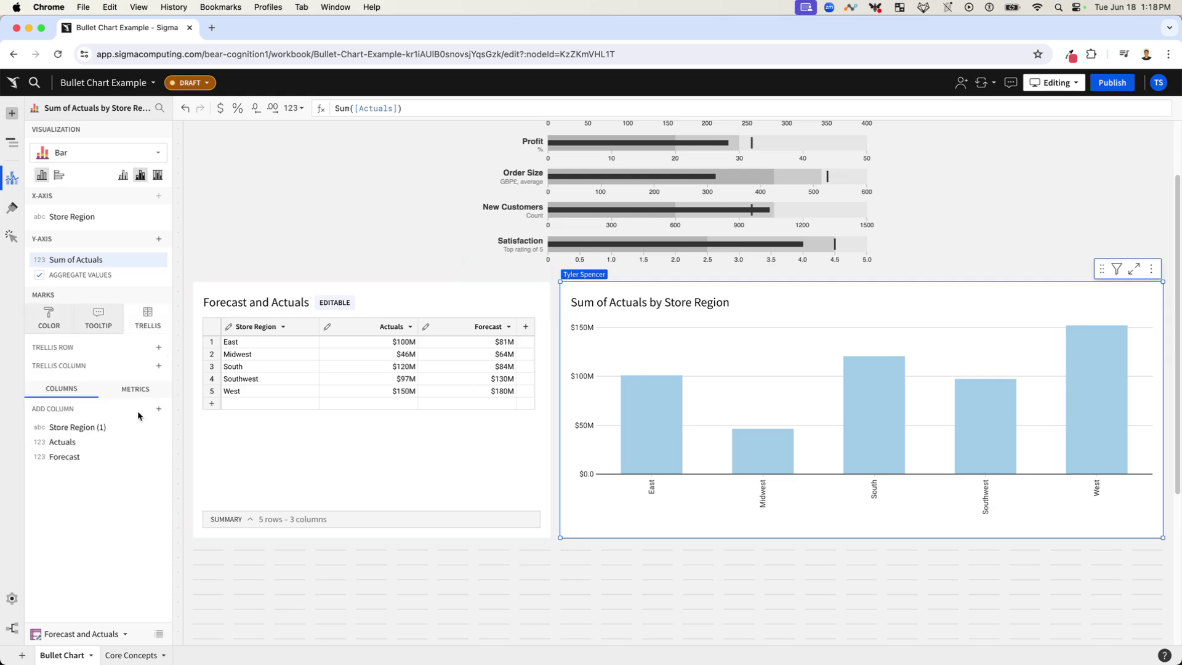
{"action": "left_click", "coordinate": [106, 431]}
{"action": "left_click_drag", "start_coordinate": [106, 431], "coordinate": [86, 374]}
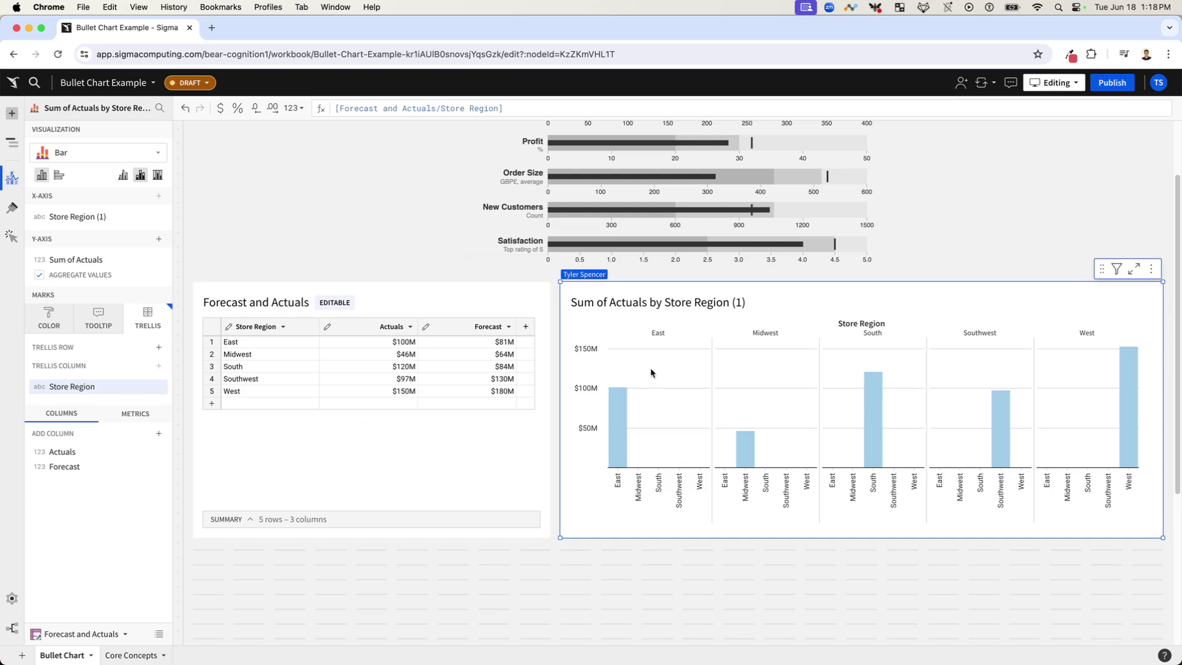
{"action": "mouse_move", "coordinate": [626, 425]}
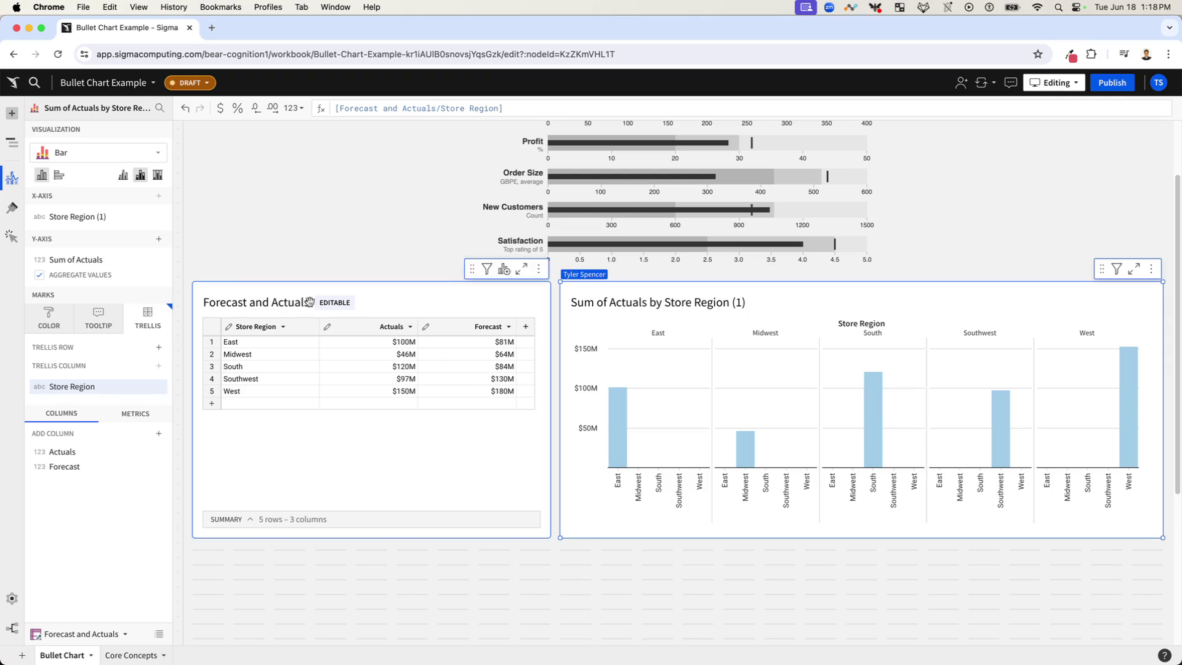
Set the chart's X-axis label rotation to 0°.
{"action": "left_click", "coordinate": [14, 209]}
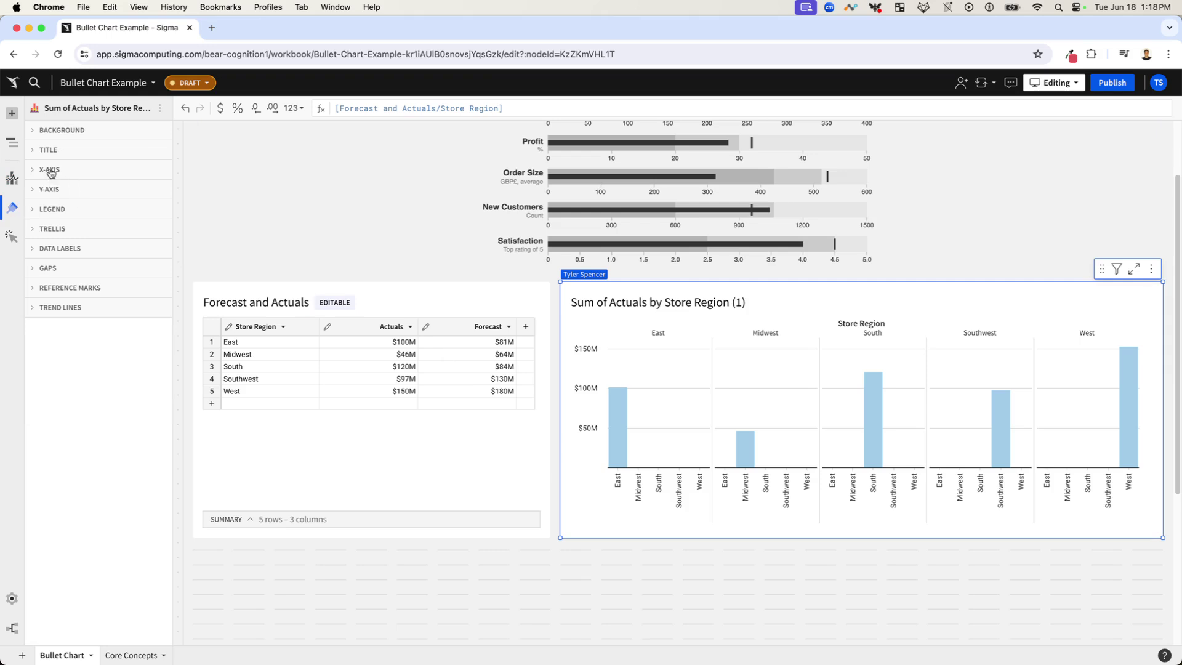
{"action": "left_click", "coordinate": [49, 170]}
{"action": "left_click", "coordinate": [59, 229]}
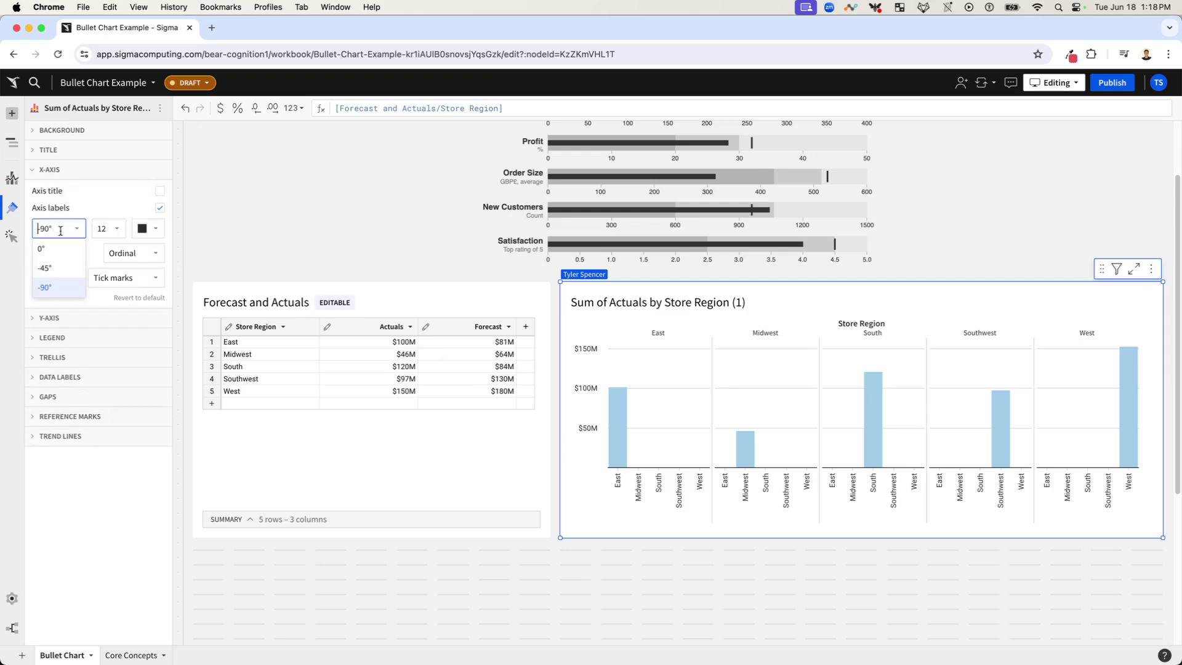
{"action": "left_click", "coordinate": [51, 249]}
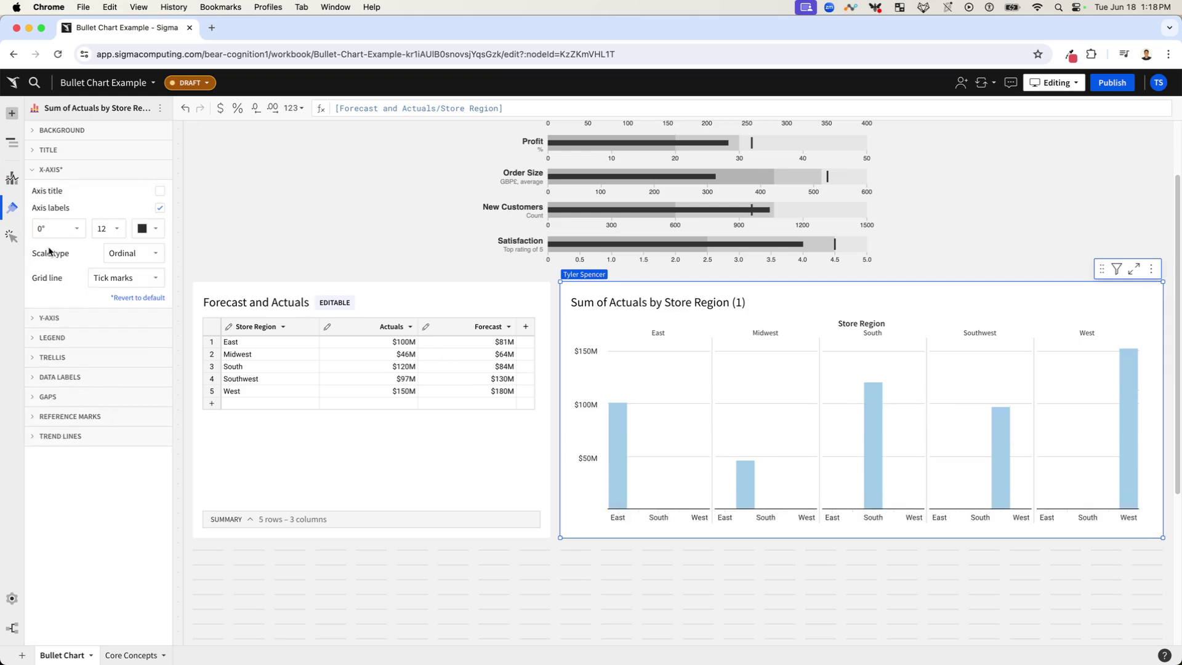
Hide the Y-axis grid lines.
{"action": "left_click", "coordinate": [74, 170]}
{"action": "left_click", "coordinate": [60, 191]}
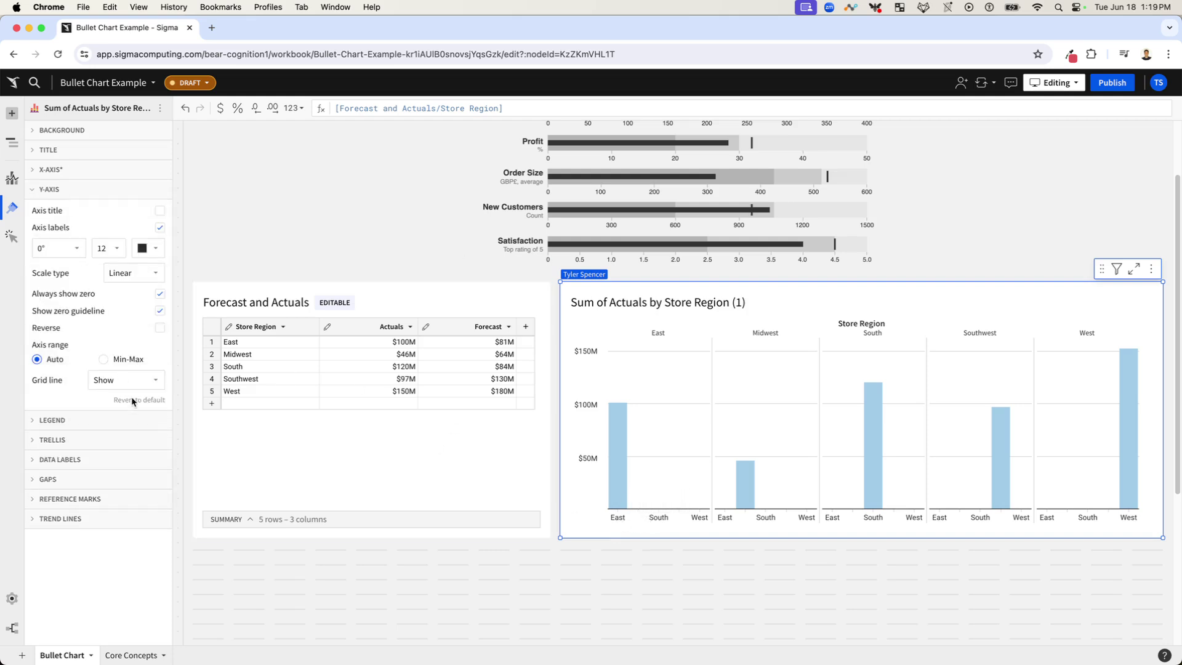
{"action": "left_click", "coordinate": [102, 376]}
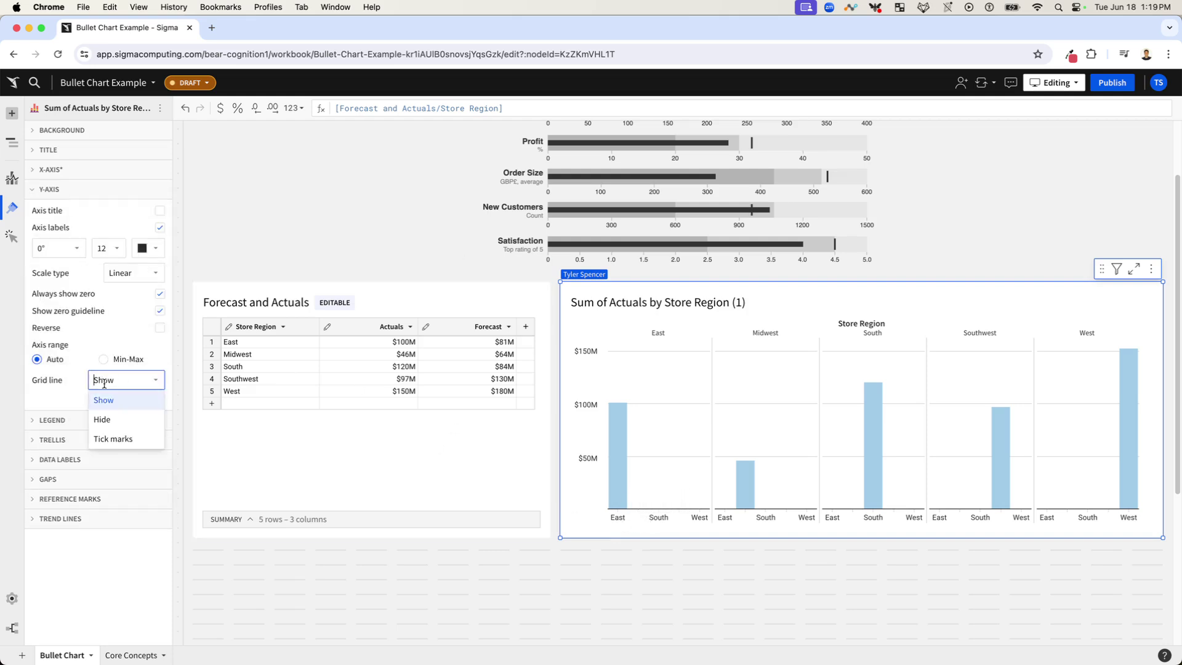
{"action": "left_click", "coordinate": [114, 426]}
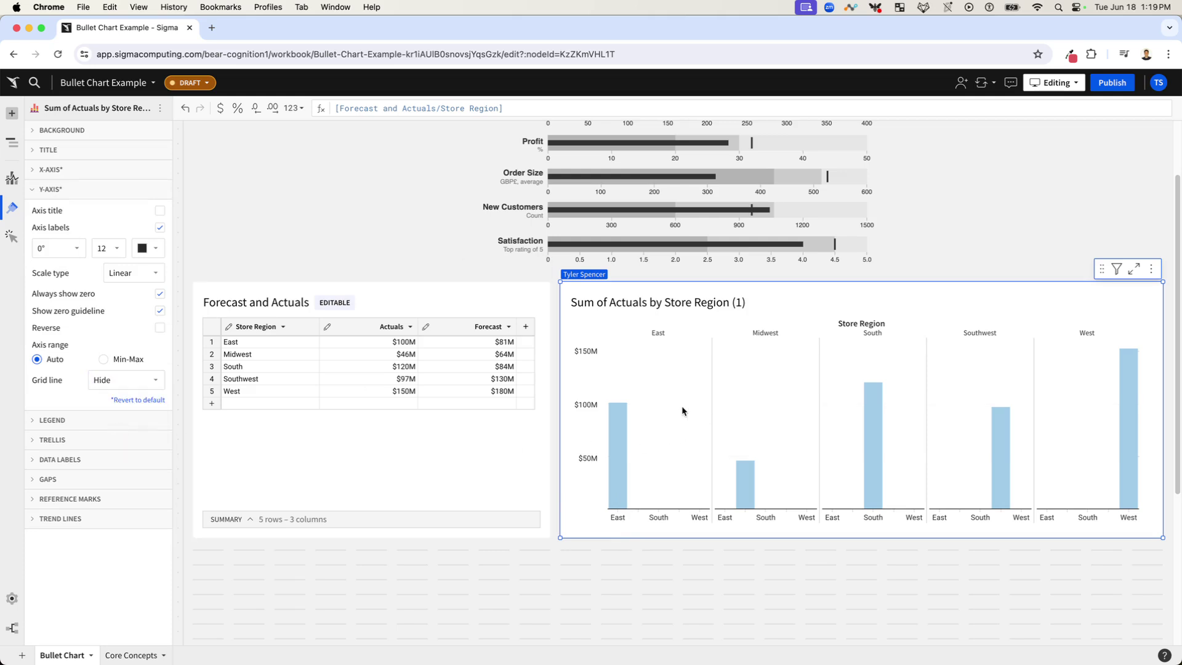
Turn off the trellis title, column borders and labels, and uncheck Share X-Axis.
{"action": "left_click", "coordinate": [80, 195]}
{"action": "left_click", "coordinate": [52, 229]}
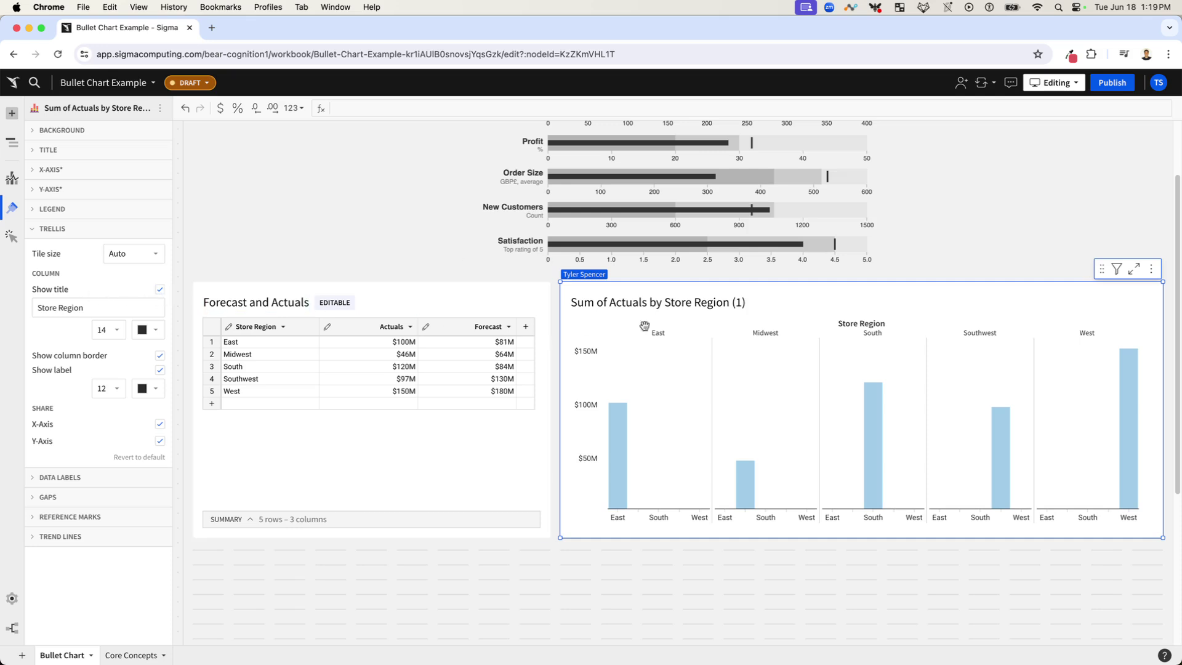
{"action": "left_click", "coordinate": [160, 290]}
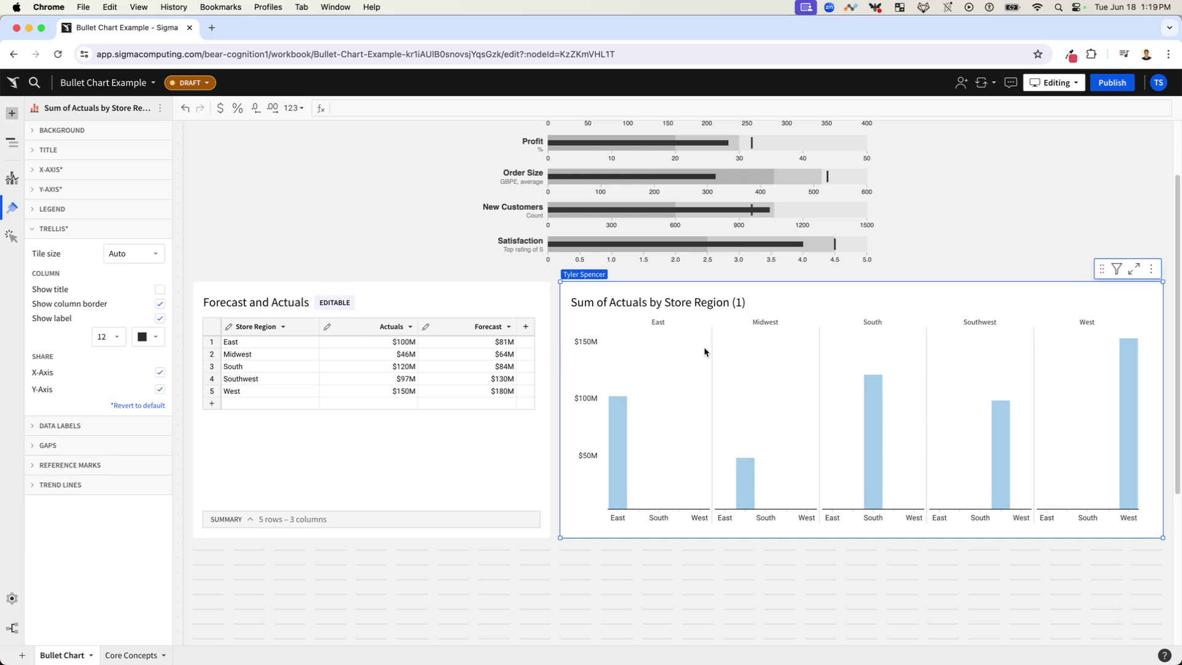
{"action": "left_click", "coordinate": [159, 304]}
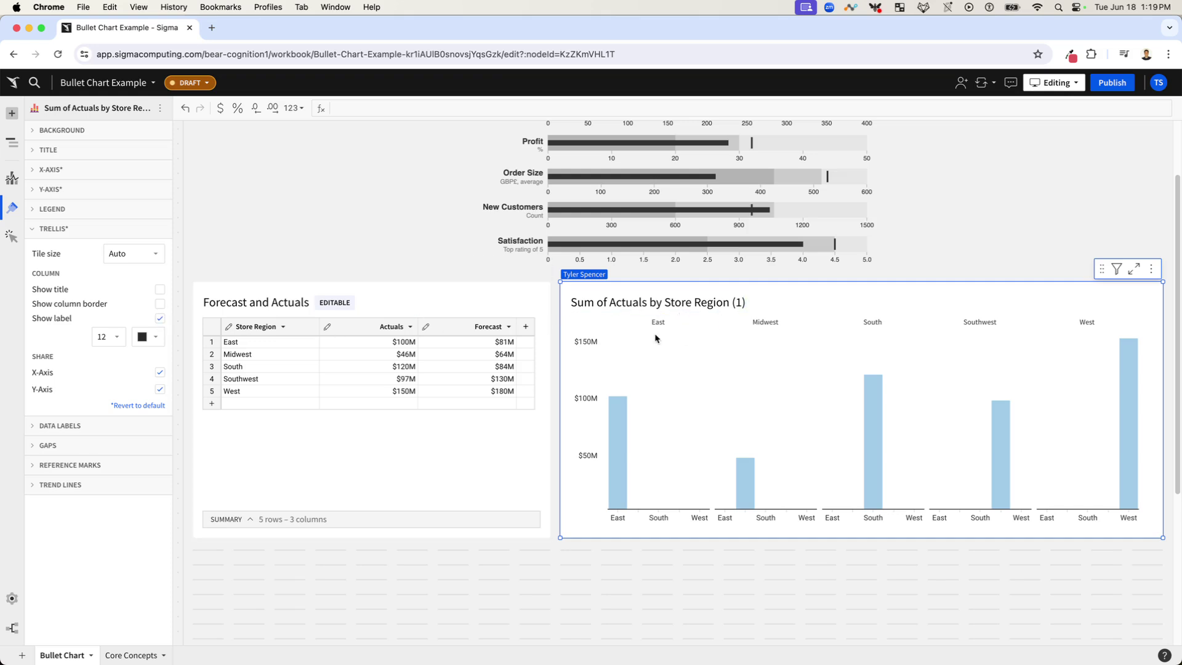
{"action": "left_click", "coordinate": [160, 318]}
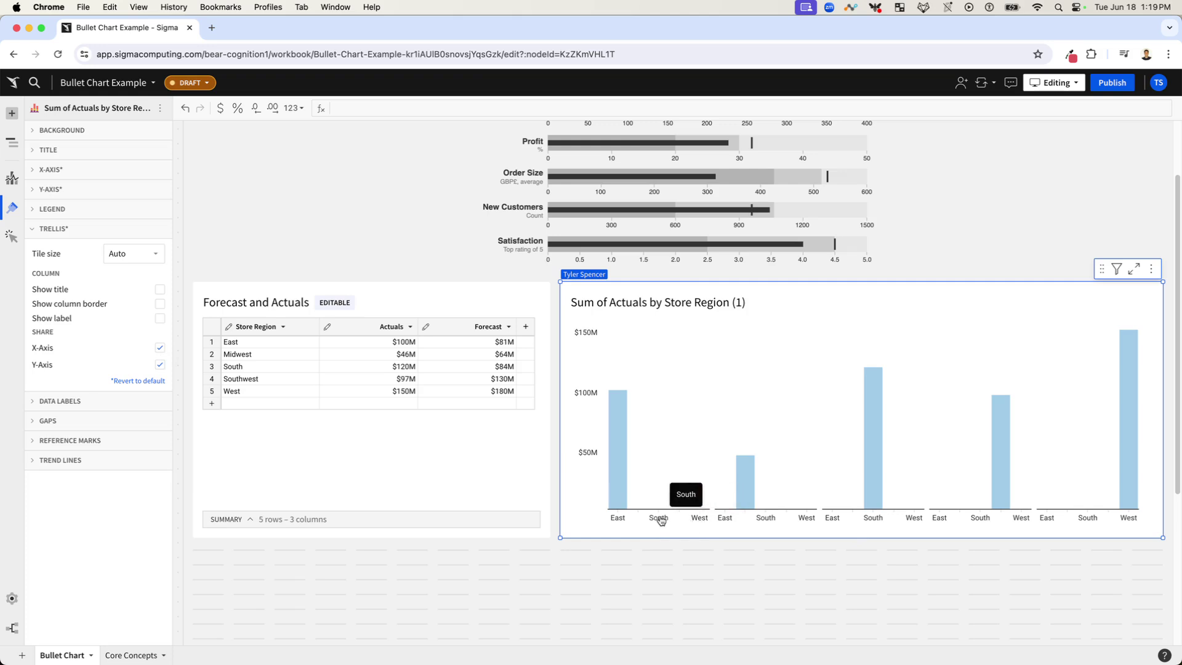
{"action": "mouse_move", "coordinate": [623, 494]}
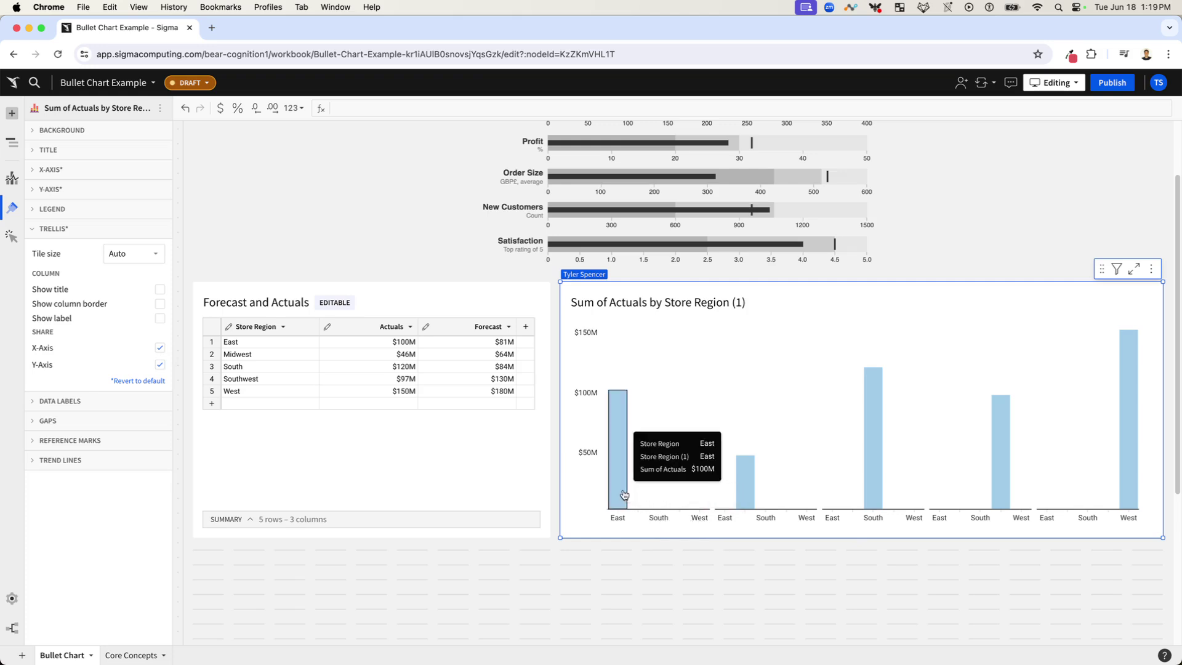
{"action": "left_click", "coordinate": [160, 348]}
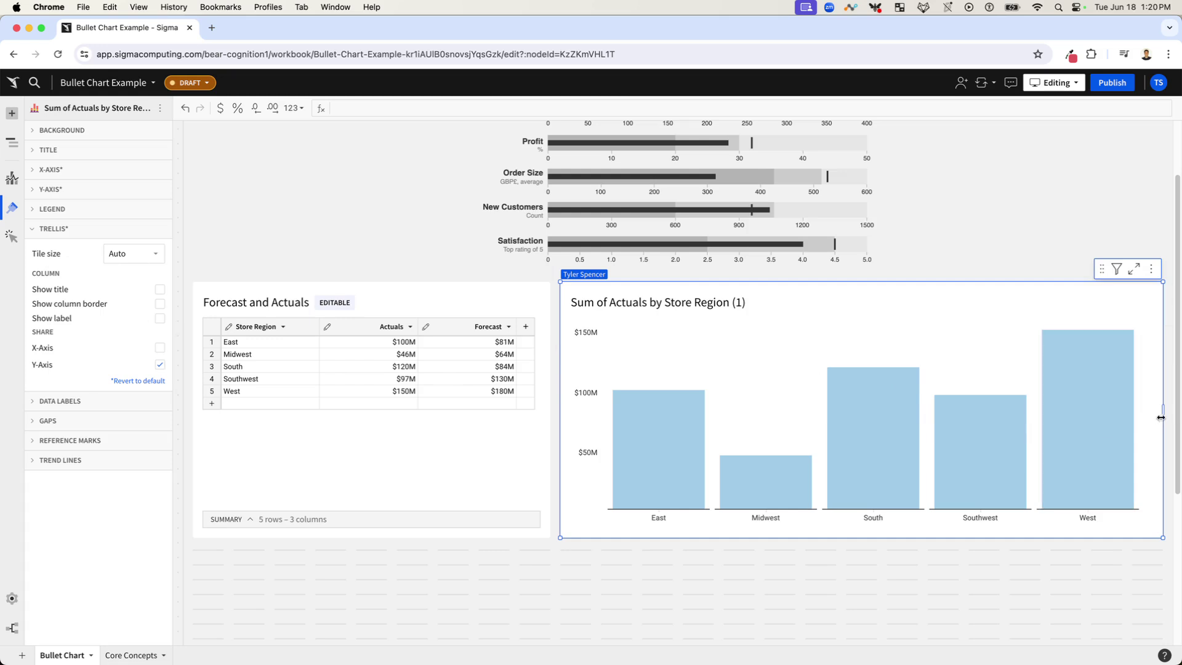
{"action": "left_click_drag", "start_coordinate": [1159, 416], "coordinate": [867, 425]}
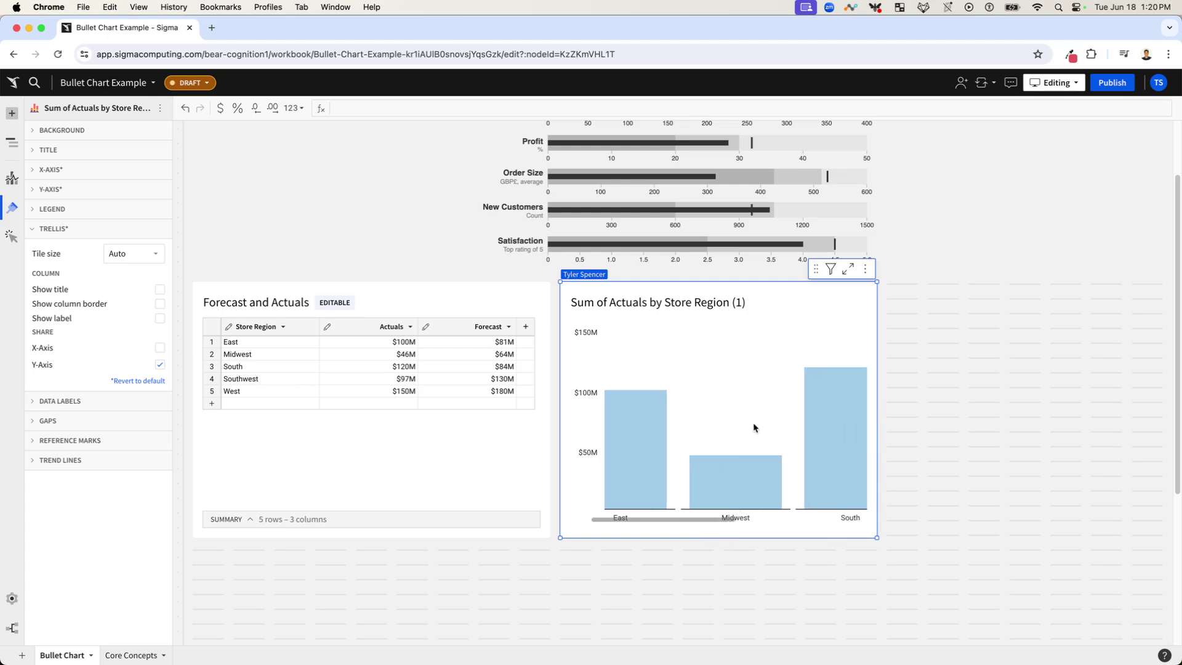
{"action": "scroll", "coordinate": [753, 427], "scroll_direction": "right", "scroll_amount": 5}
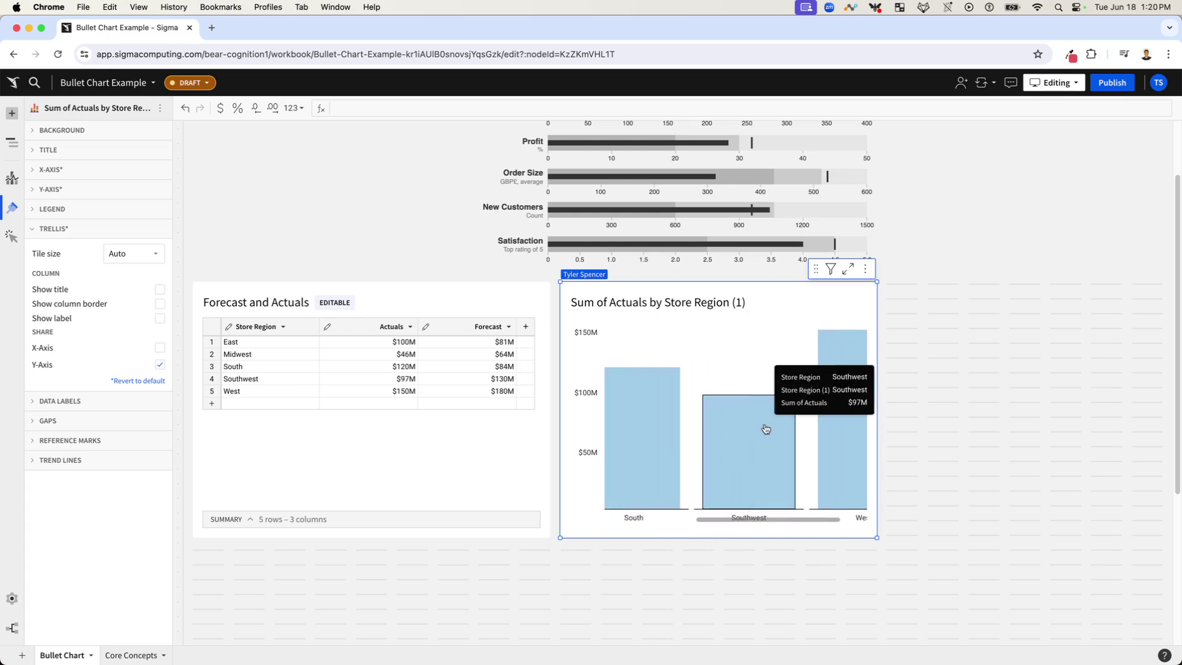
{"action": "scroll", "coordinate": [765, 429], "scroll_direction": "right", "scroll_amount": 3}
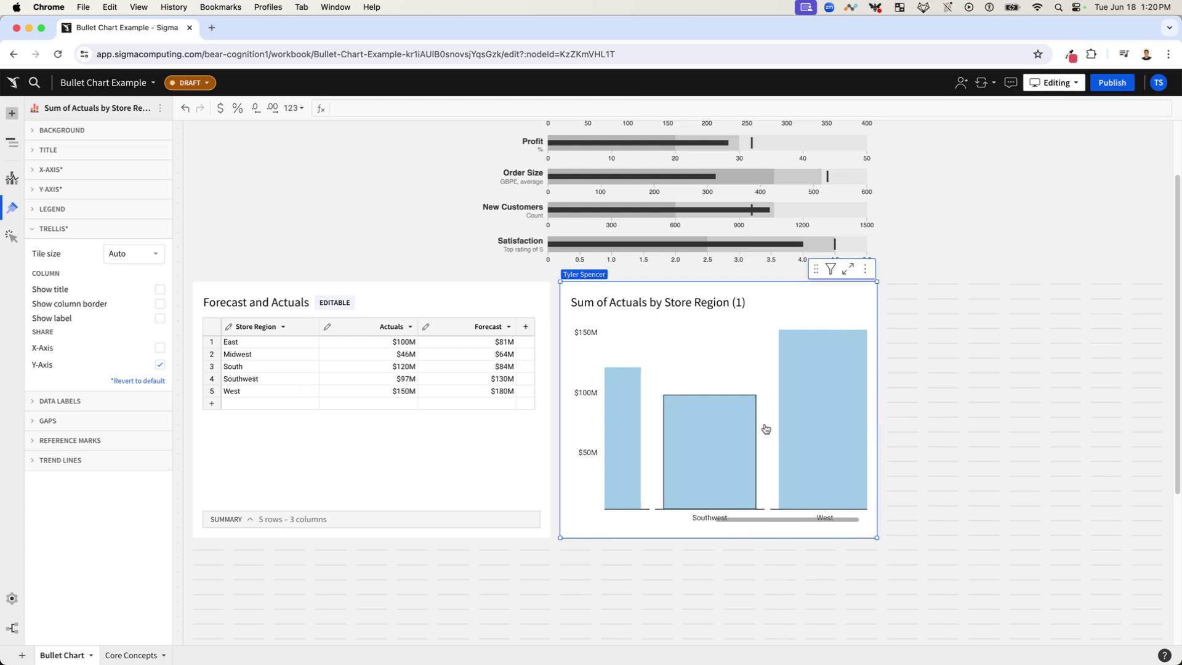
{"action": "scroll", "coordinate": [765, 429], "scroll_direction": "right", "scroll_amount": 1}
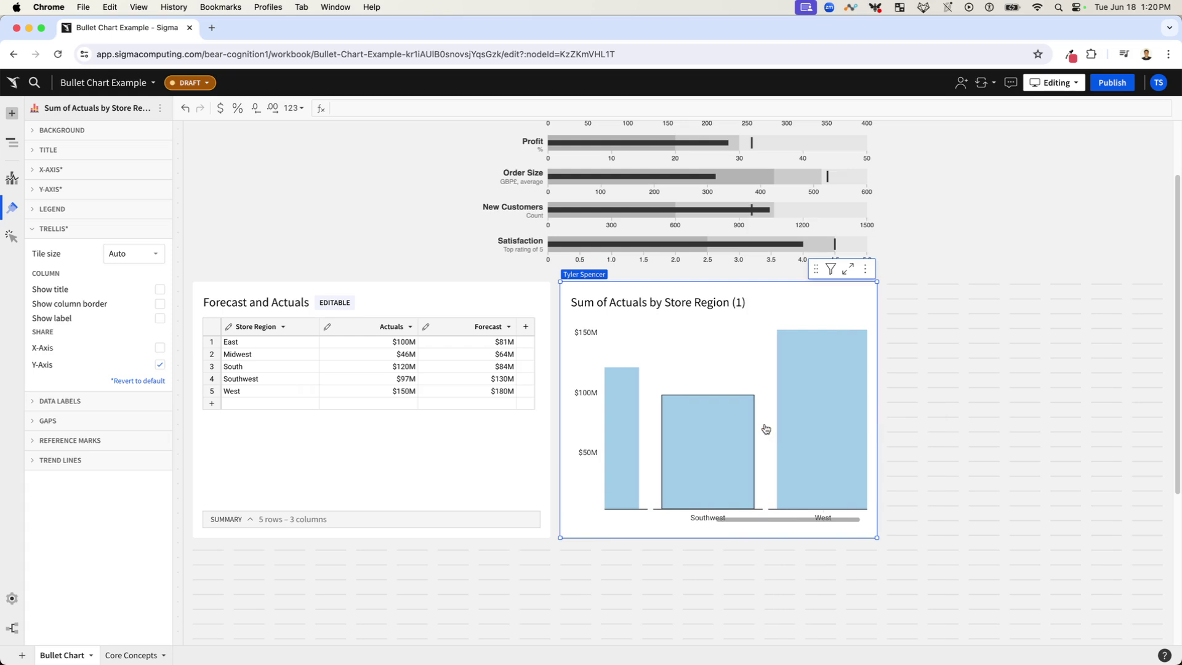
{"action": "scroll", "coordinate": [764, 424], "scroll_direction": "left", "scroll_amount": 10}
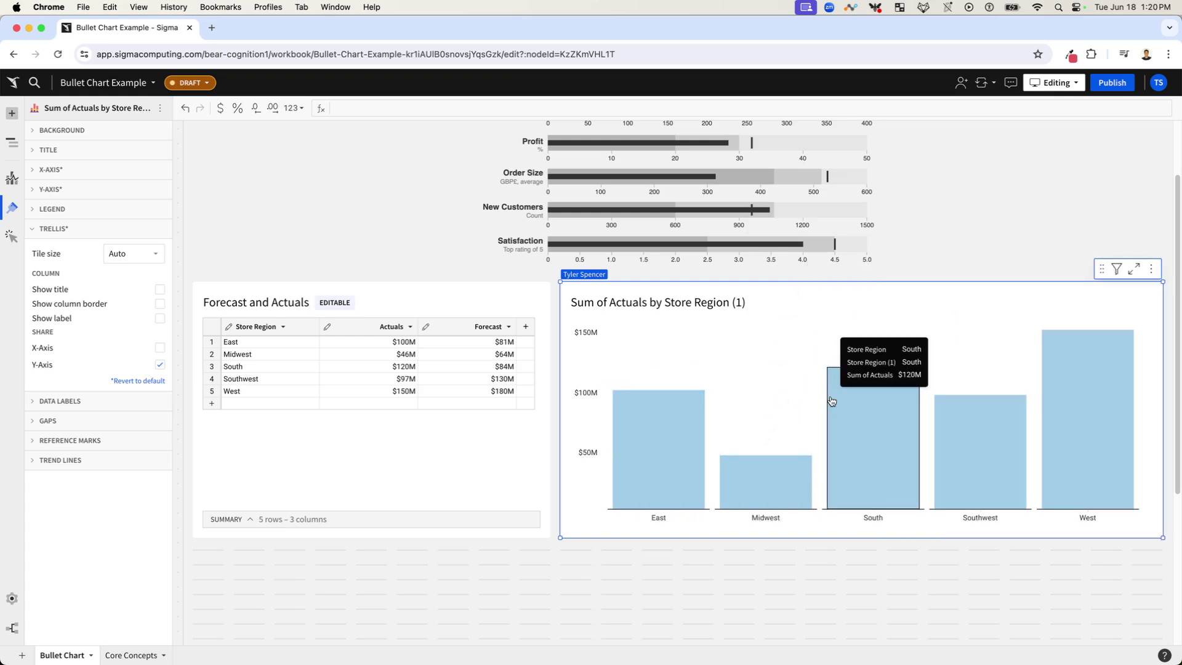
{"action": "left_click_drag", "start_coordinate": [1158, 453], "coordinate": [1040, 464]}
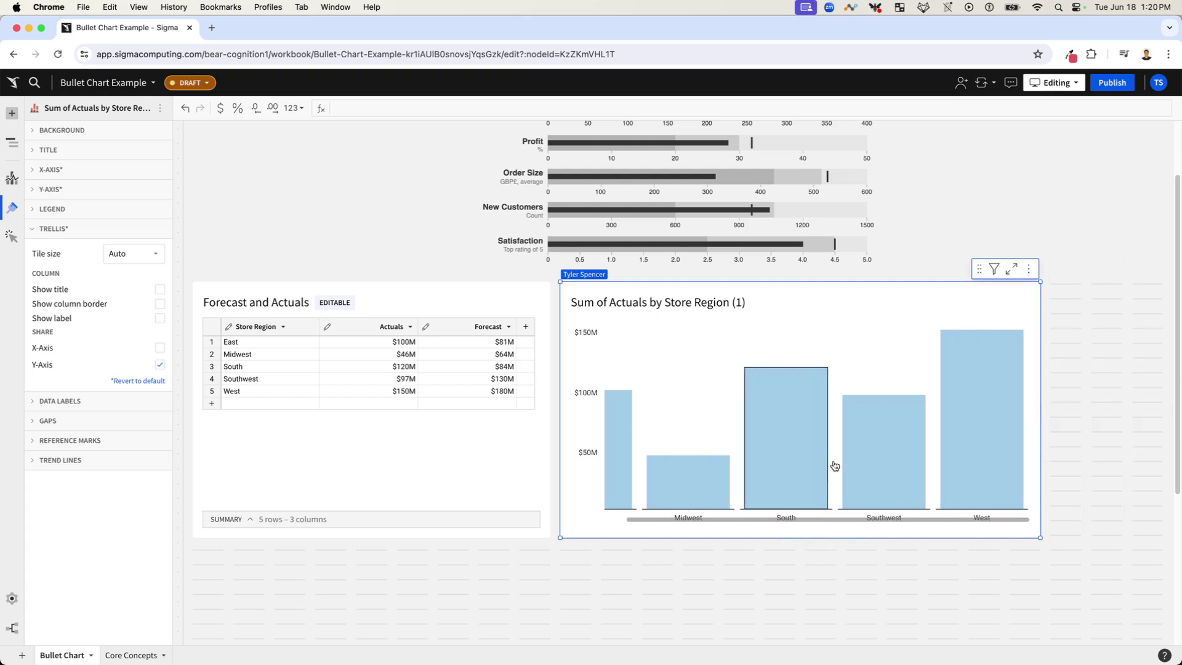
Set the trellis tile size to Compact and widen the chart tile.
{"action": "left_click", "coordinate": [128, 254]}
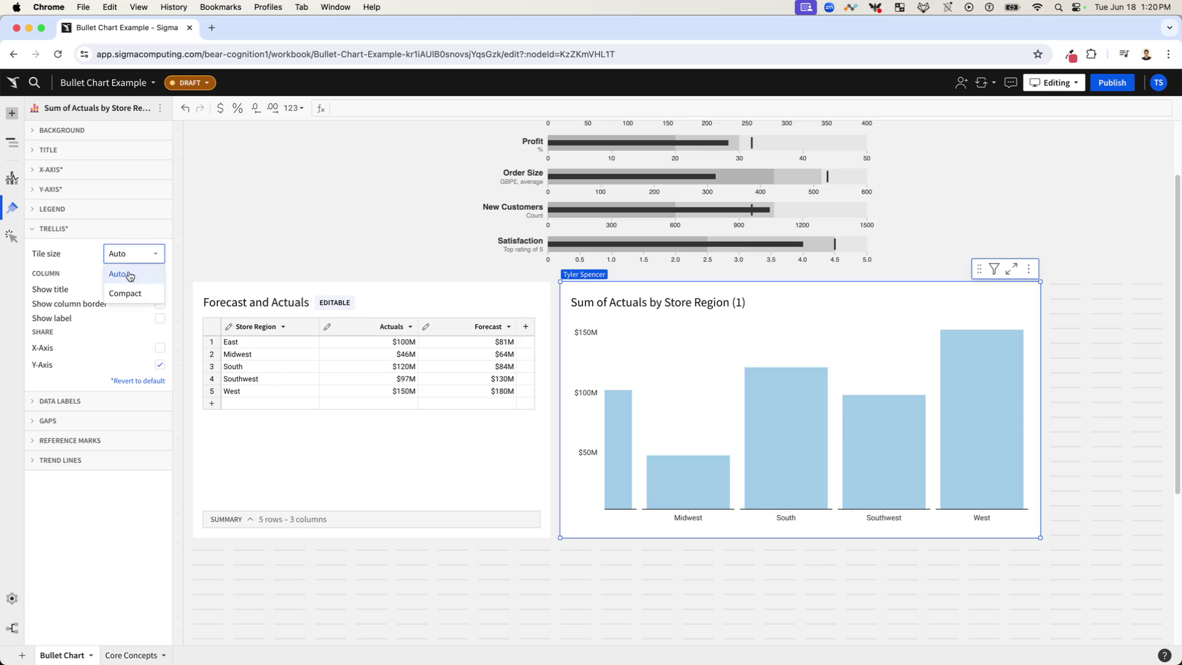
{"action": "left_click", "coordinate": [126, 294]}
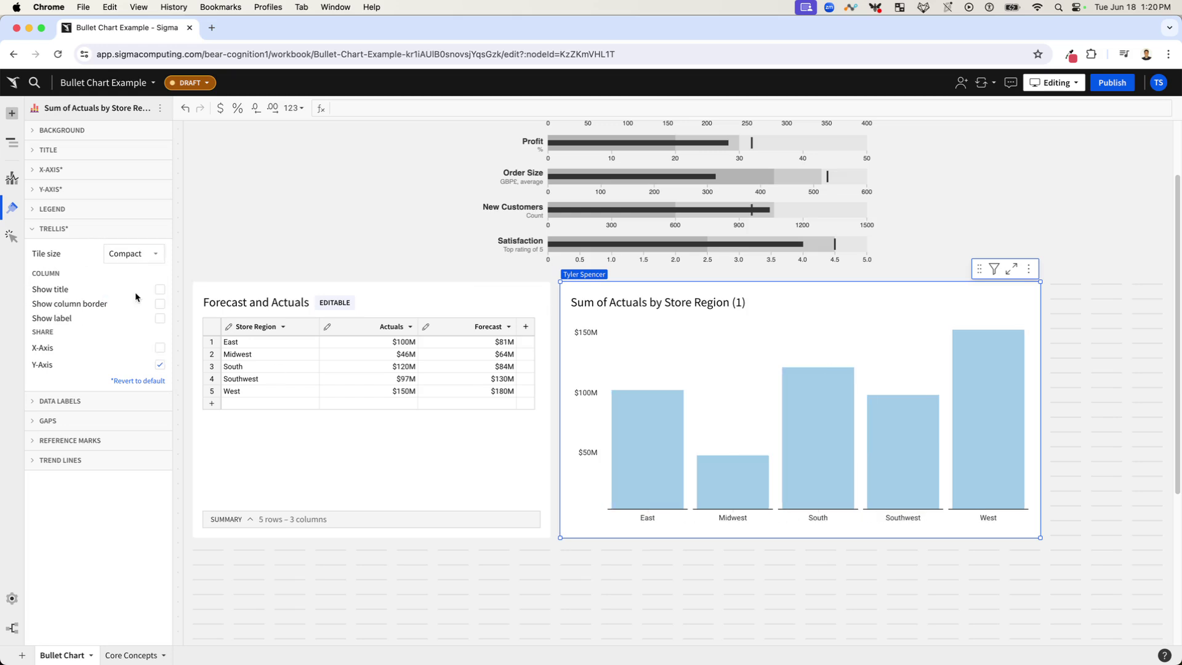
{"action": "left_click_drag", "start_coordinate": [1039, 435], "coordinate": [1160, 454]}
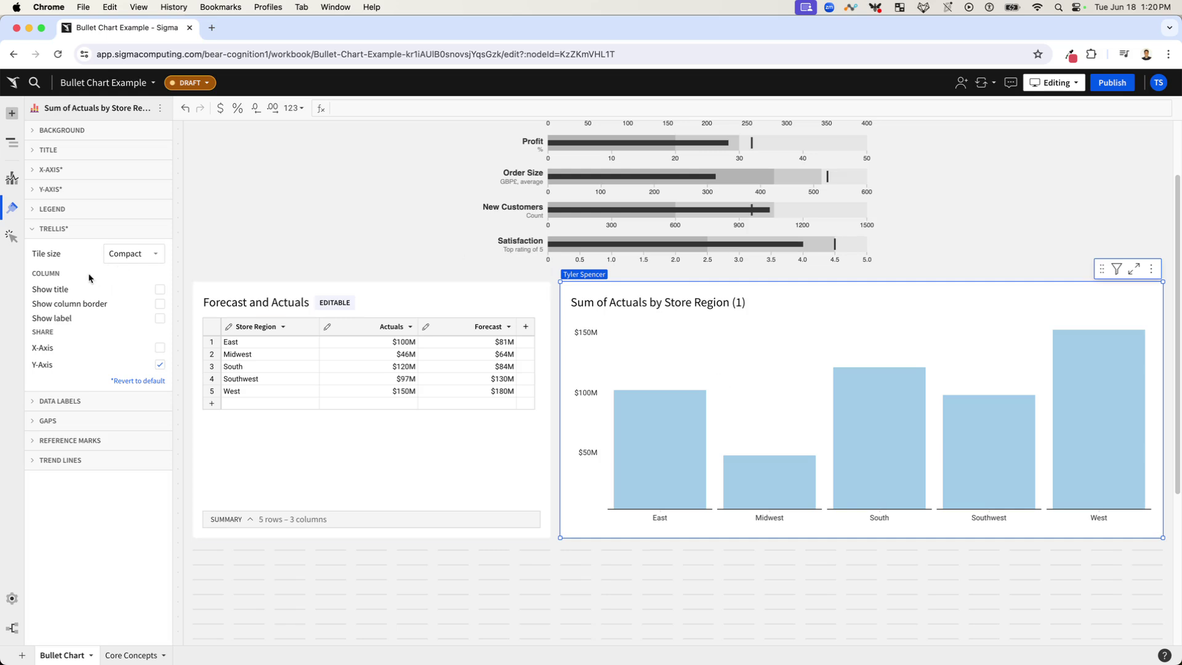
Add a Y-axis reference line to the chart with Per chart scope.
{"action": "left_click", "coordinate": [40, 230]}
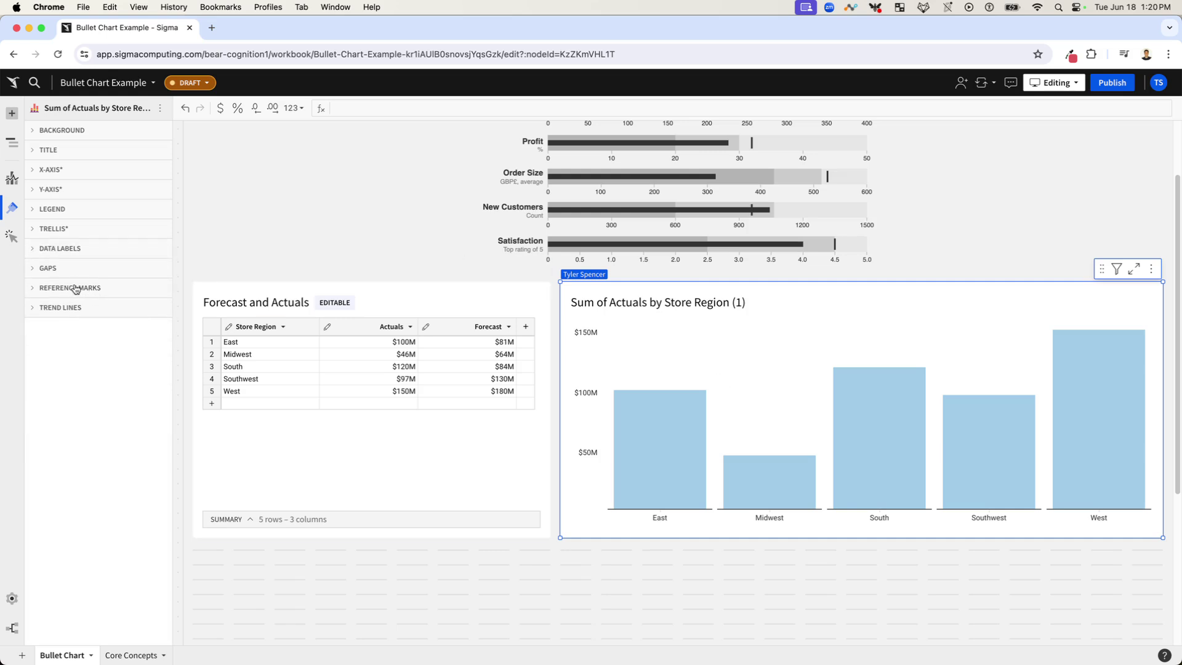
{"action": "left_click", "coordinate": [74, 288]}
{"action": "left_click", "coordinate": [133, 313]}
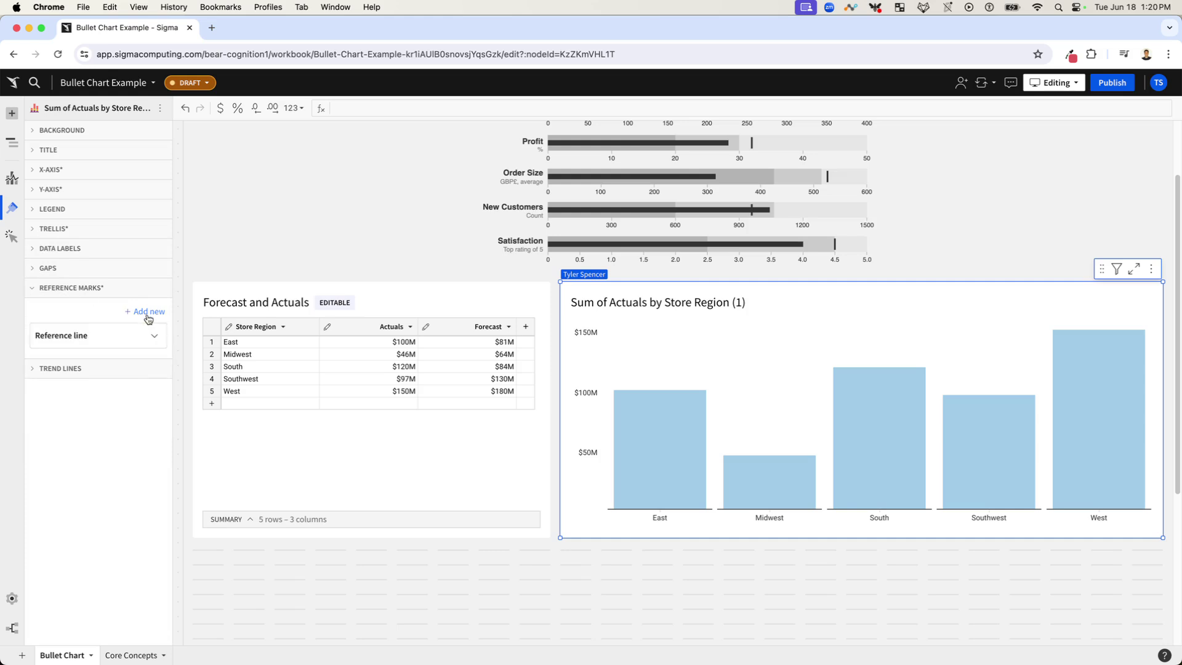
{"action": "left_click", "coordinate": [109, 342]}
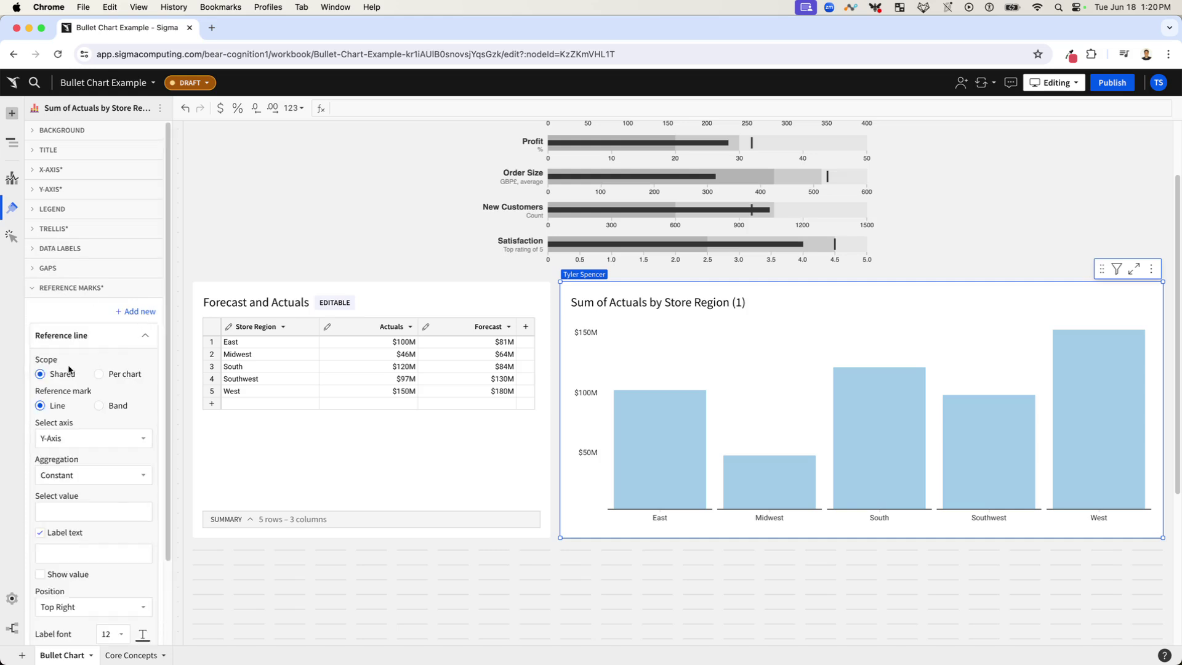
{"action": "left_click_drag", "start_coordinate": [35, 360], "coordinate": [56, 360]}
{"action": "left_click", "coordinate": [91, 363]}
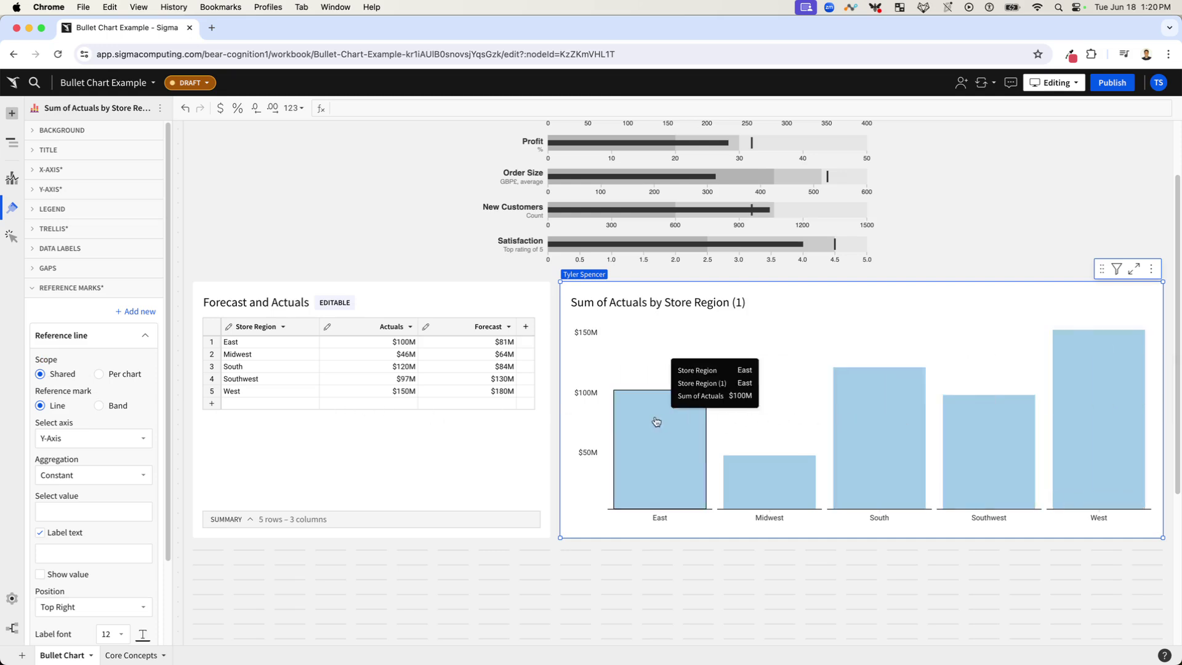
{"action": "left_click", "coordinate": [99, 375]}
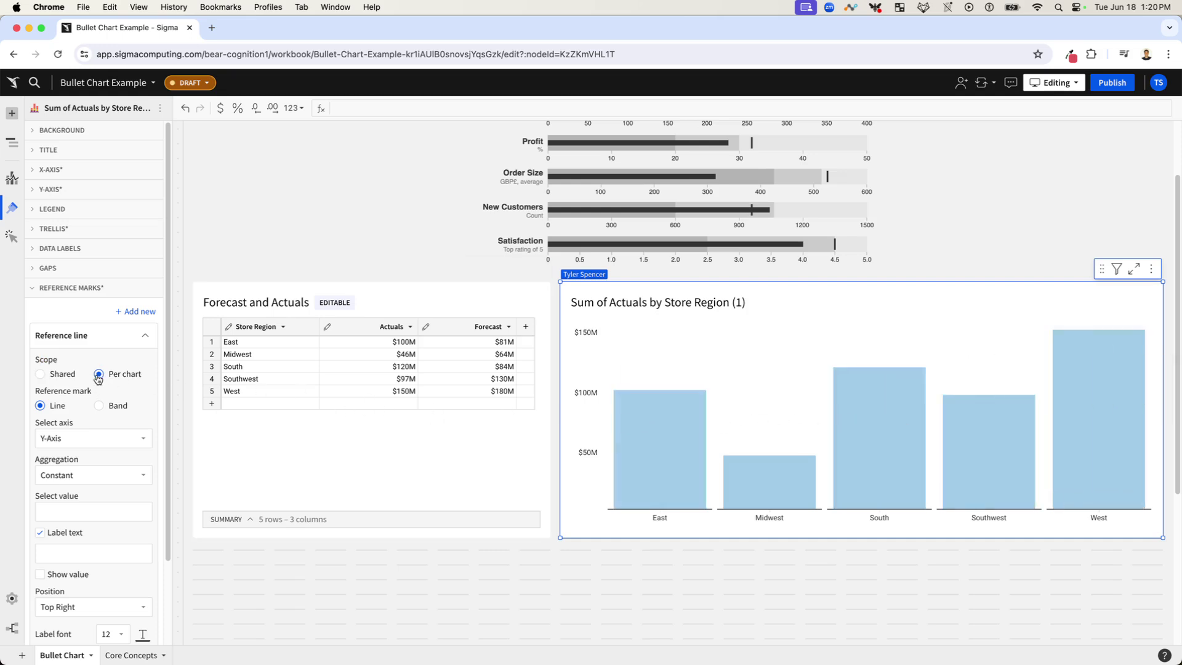
Change the reference mark to a band whose start is a Constant value of 0.
{"action": "left_click", "coordinate": [99, 407]}
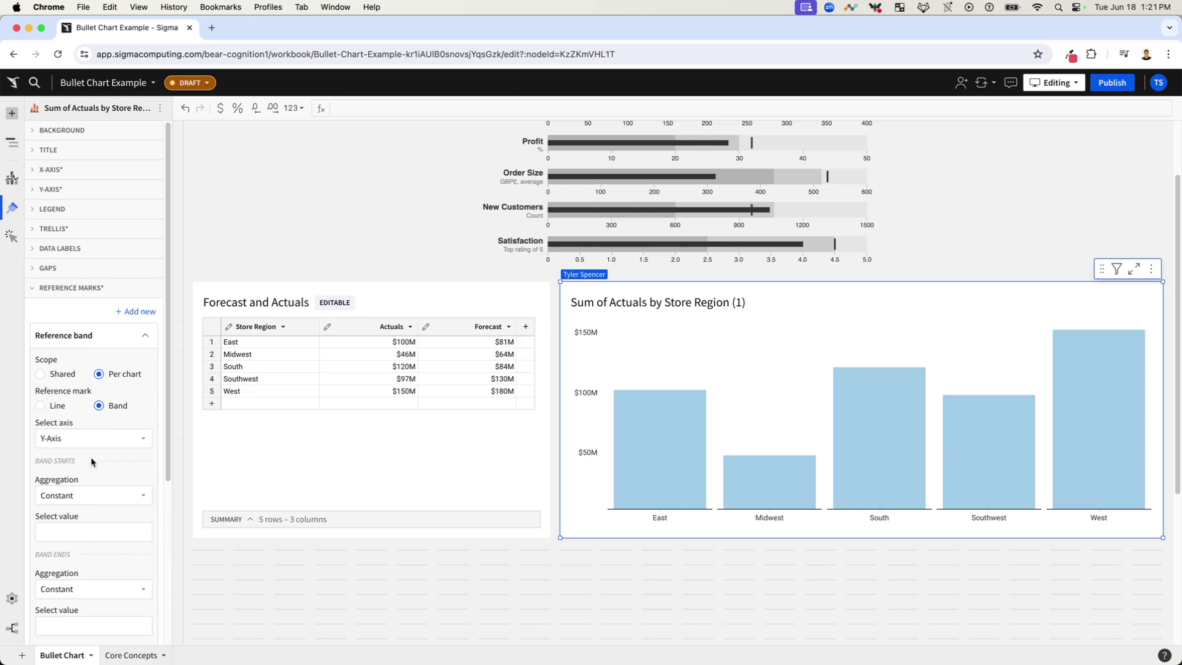
{"action": "scroll", "coordinate": [91, 461], "scroll_direction": "down", "scroll_amount": 2}
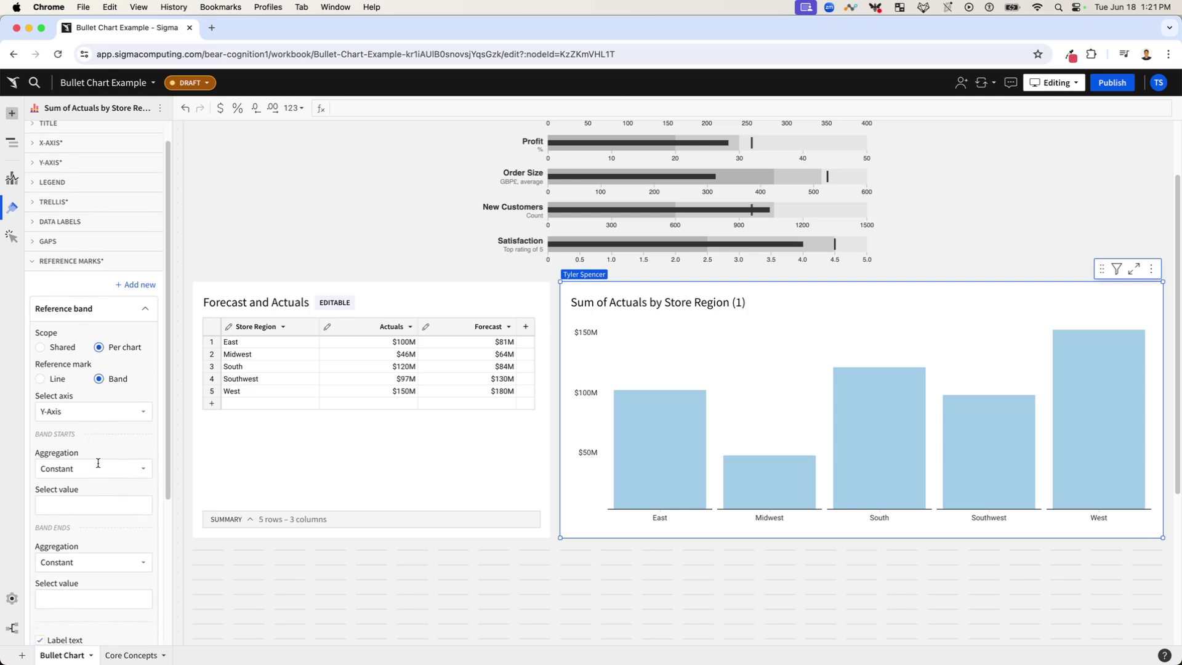
{"action": "left_click", "coordinate": [72, 501]}
{"action": "type", "text": "-2"}
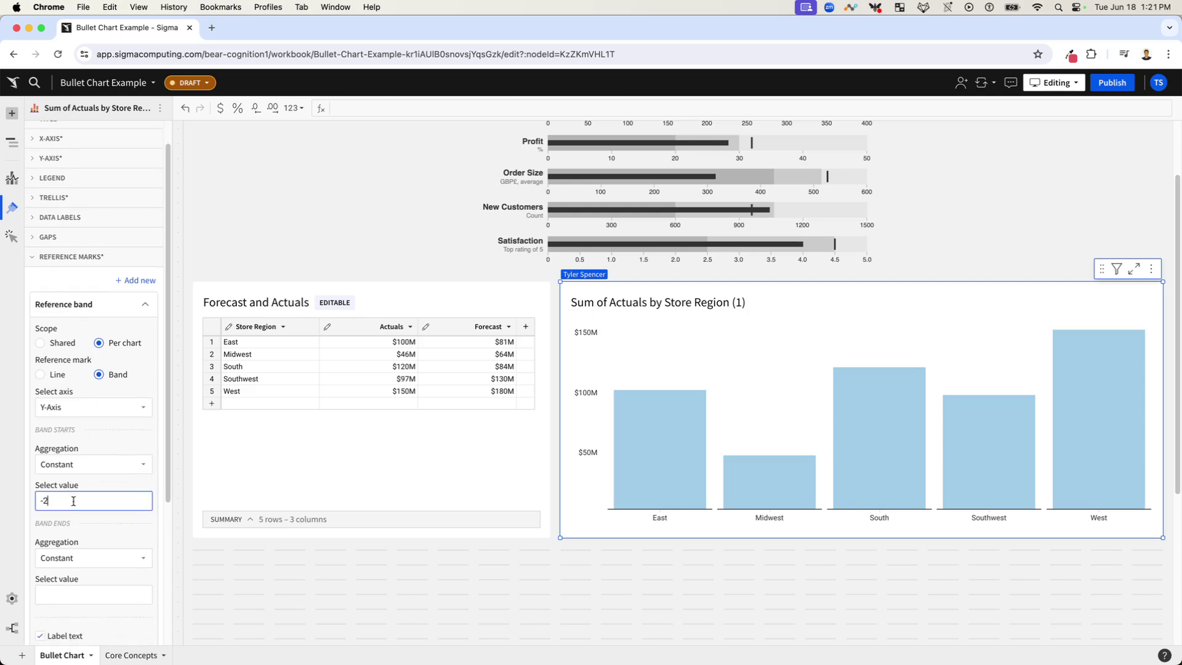
{"action": "scroll", "coordinate": [80, 492], "scroll_direction": "down", "scroll_amount": 1}
{"action": "key", "text": "BackSpace"}
{"action": "key", "text": "BackSpace"}
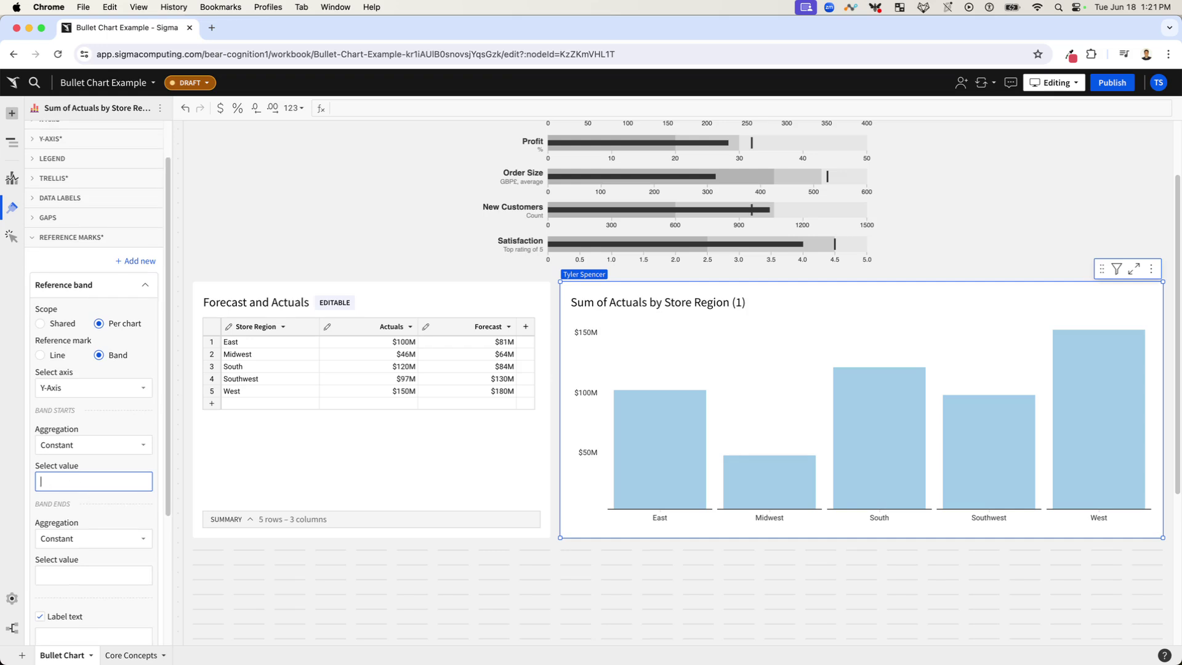
{"action": "type", "text": "0"}
{"action": "key", "text": "Return"}
{"action": "left_click", "coordinate": [93, 445]}
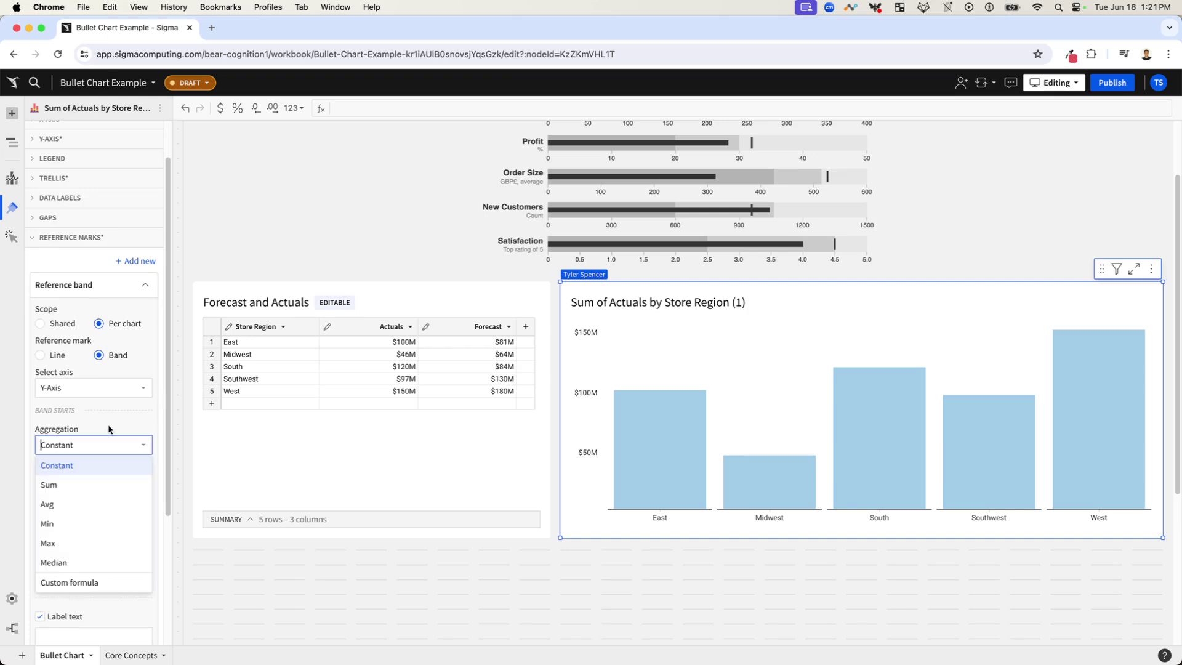
{"action": "left_click", "coordinate": [124, 466]}
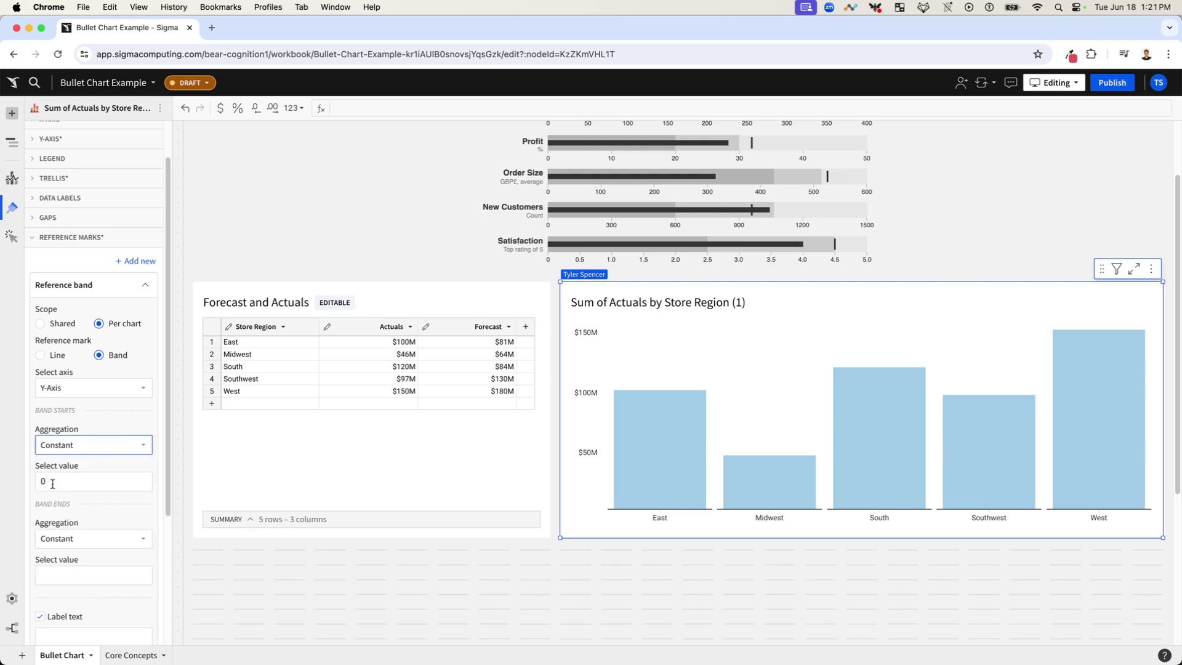
{"action": "scroll", "coordinate": [58, 484], "scroll_direction": "down", "scroll_amount": 2}
End the band at Sum of Forecast and turn off its label text.
{"action": "left_click", "coordinate": [71, 475]}
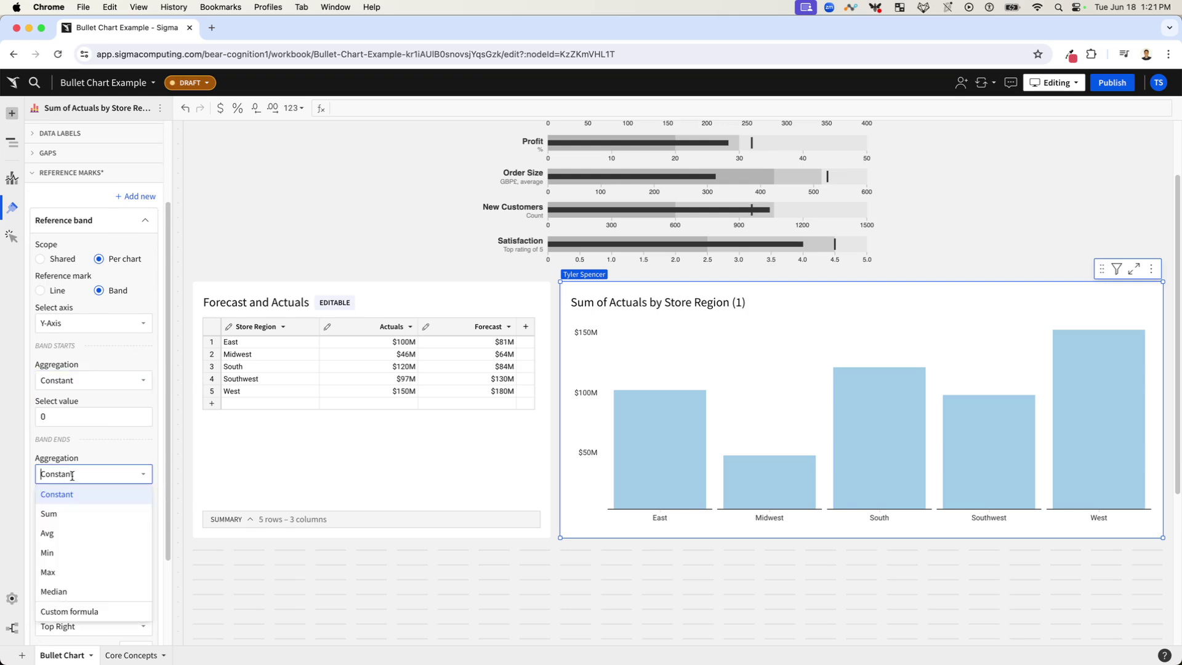
{"action": "left_click", "coordinate": [75, 521]}
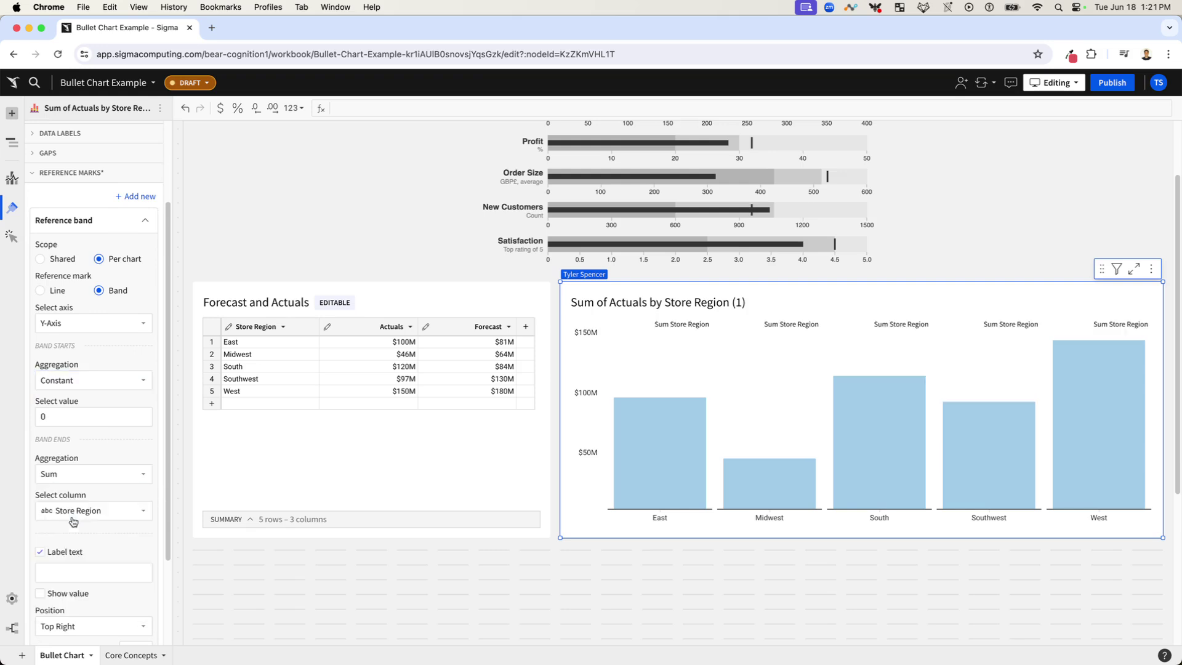
{"action": "left_click", "coordinate": [83, 510]}
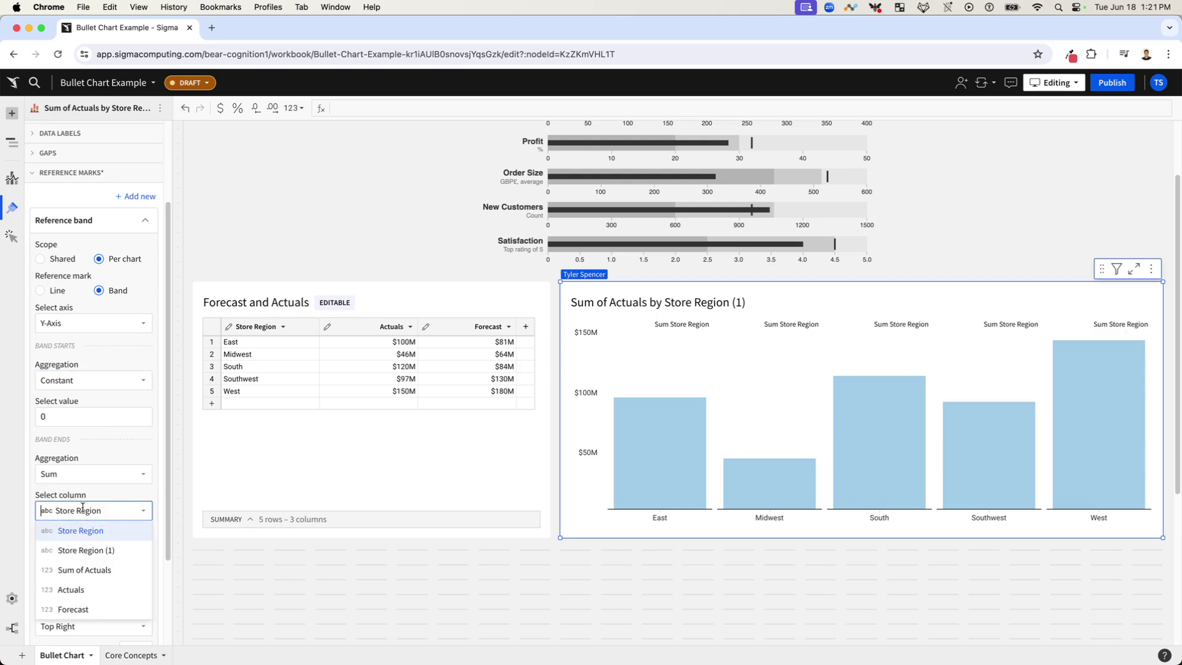
{"action": "left_click", "coordinate": [83, 593]}
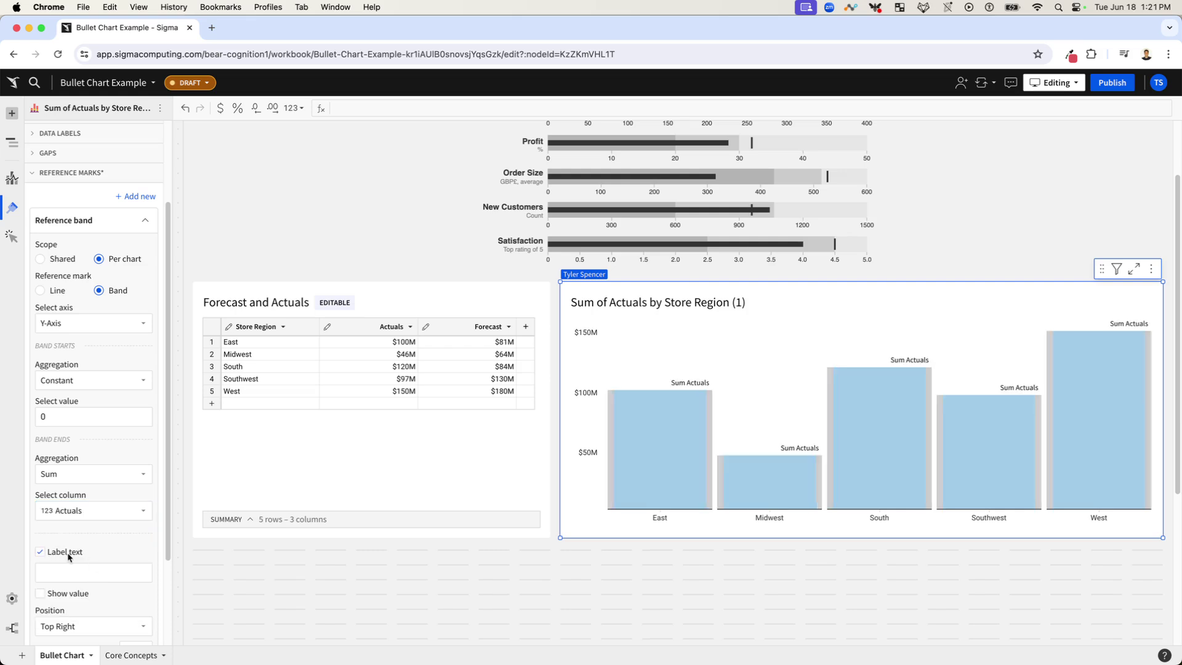
{"action": "left_click", "coordinate": [93, 511]}
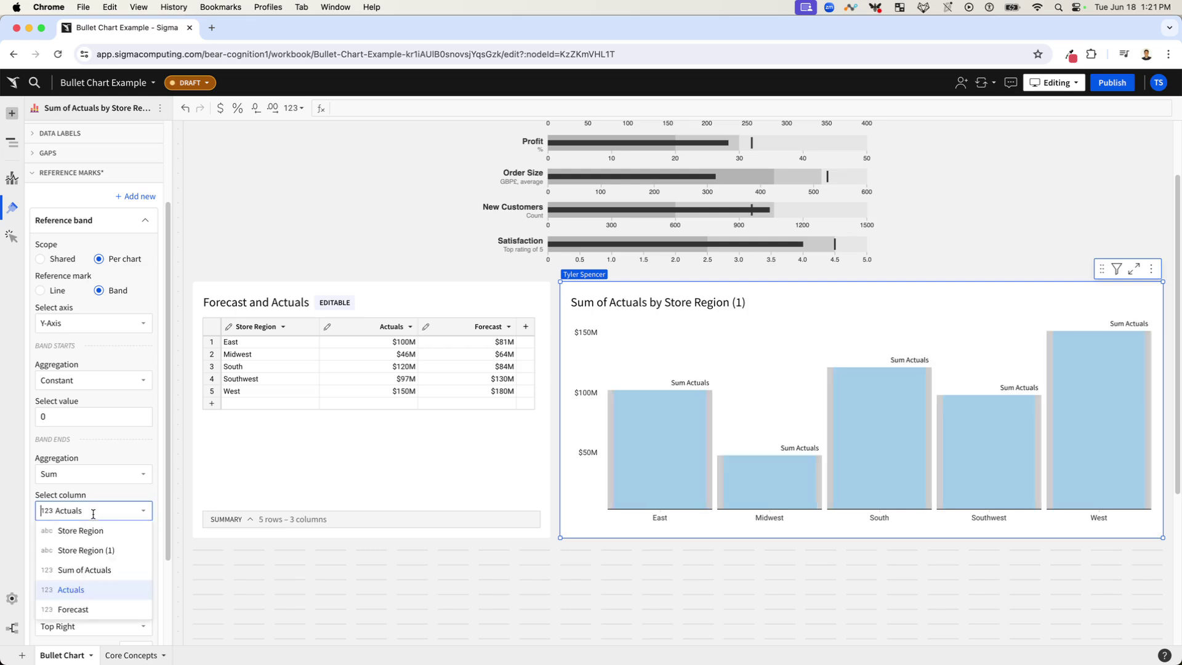
{"action": "left_click", "coordinate": [86, 609]}
{"action": "left_click", "coordinate": [52, 554]}
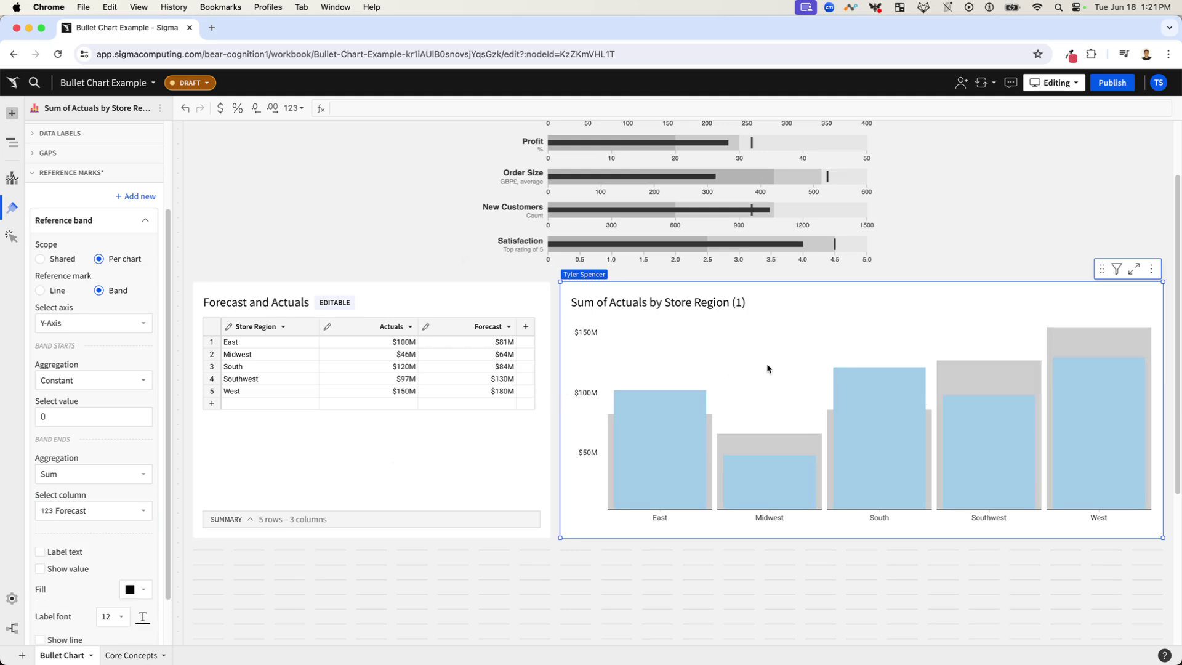
Fill the Forecast bands with the light green swatch.
{"action": "scroll", "coordinate": [108, 523], "scroll_direction": "down", "scroll_amount": 2}
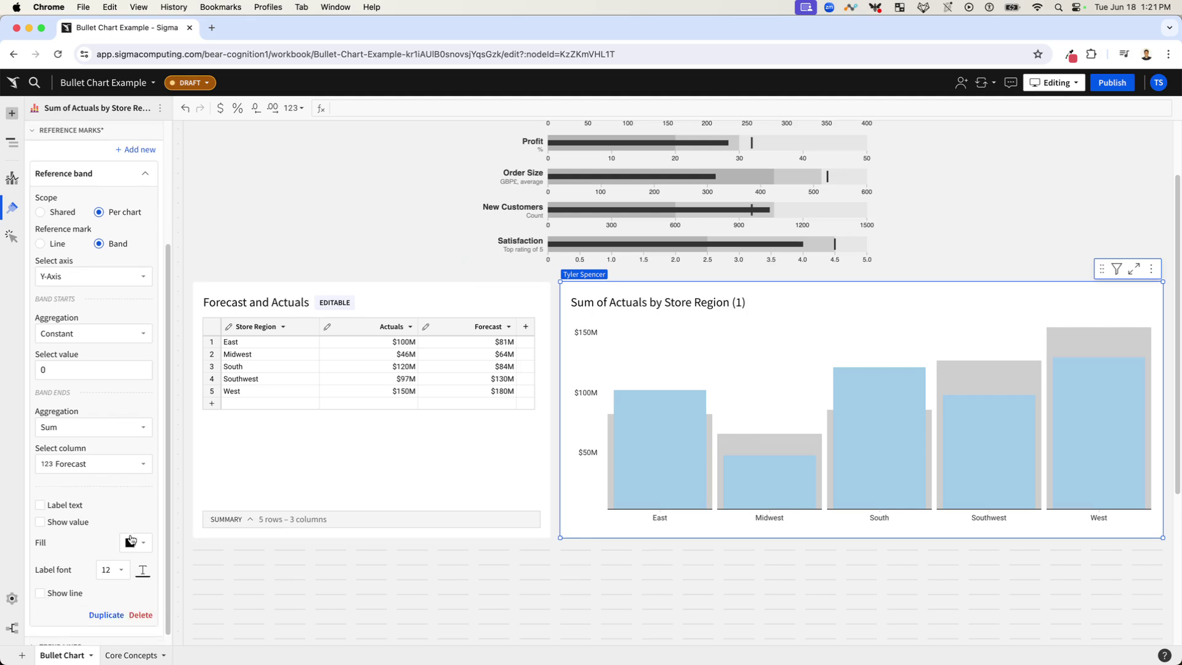
{"action": "left_click", "coordinate": [136, 542]}
{"action": "left_click", "coordinate": [197, 554]}
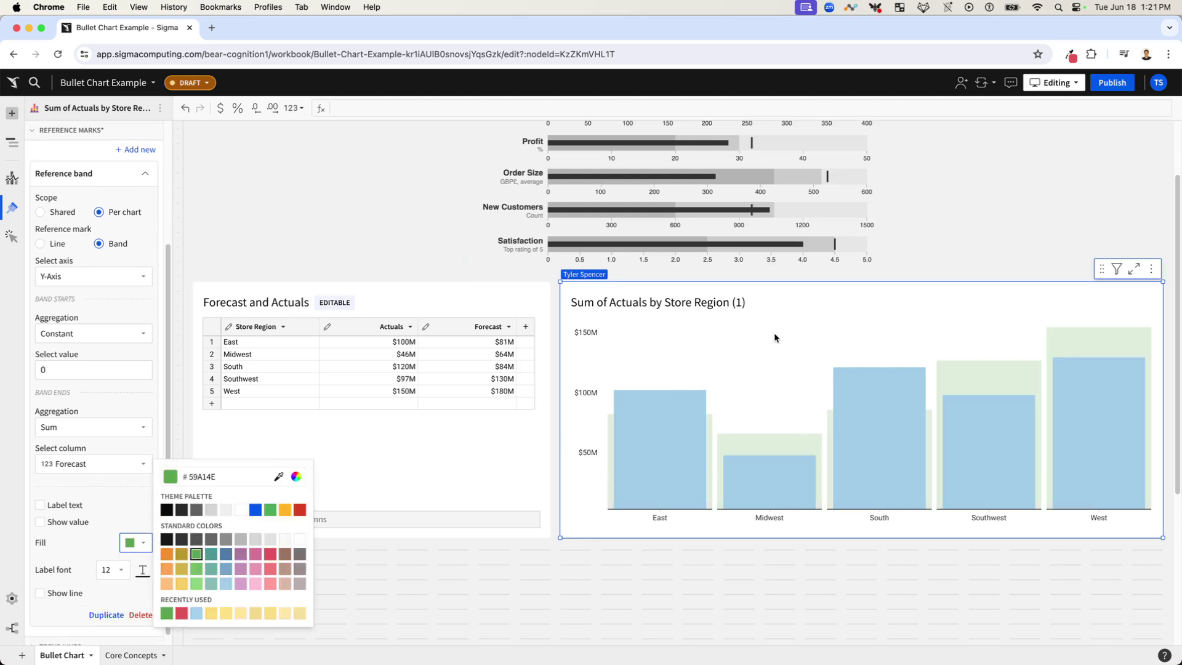
{"action": "left_click", "coordinate": [760, 349]}
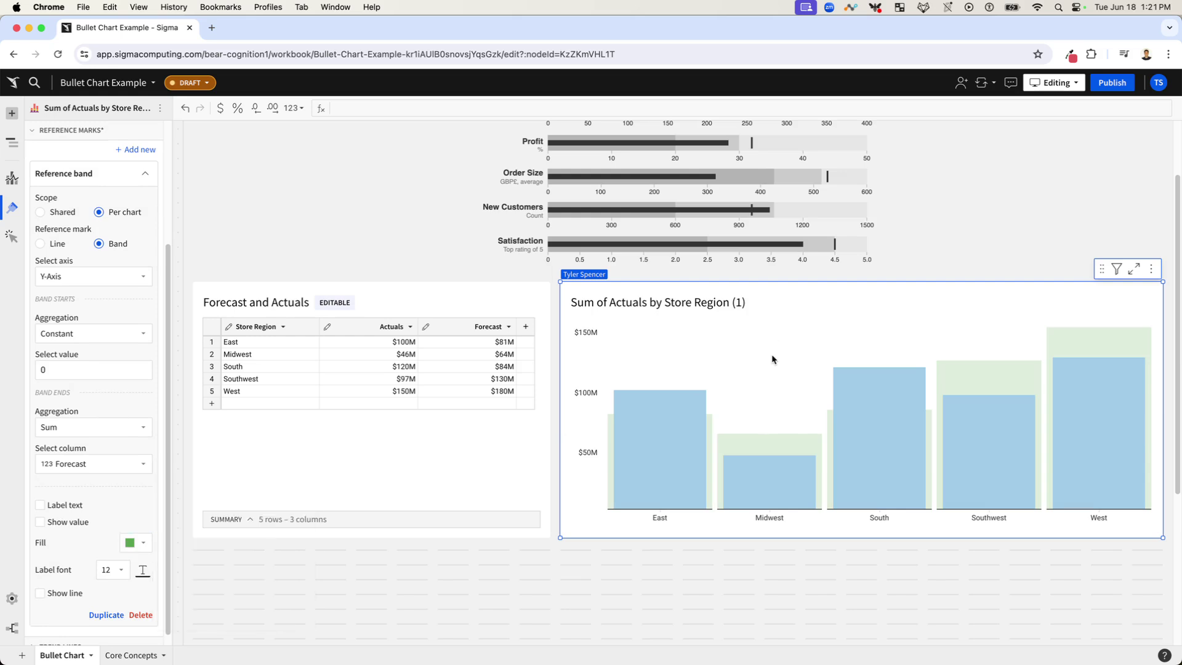
Remove " (1)" from the title so it reads Sum of Actuals by Store Region.
{"action": "left_click", "coordinate": [743, 302]}
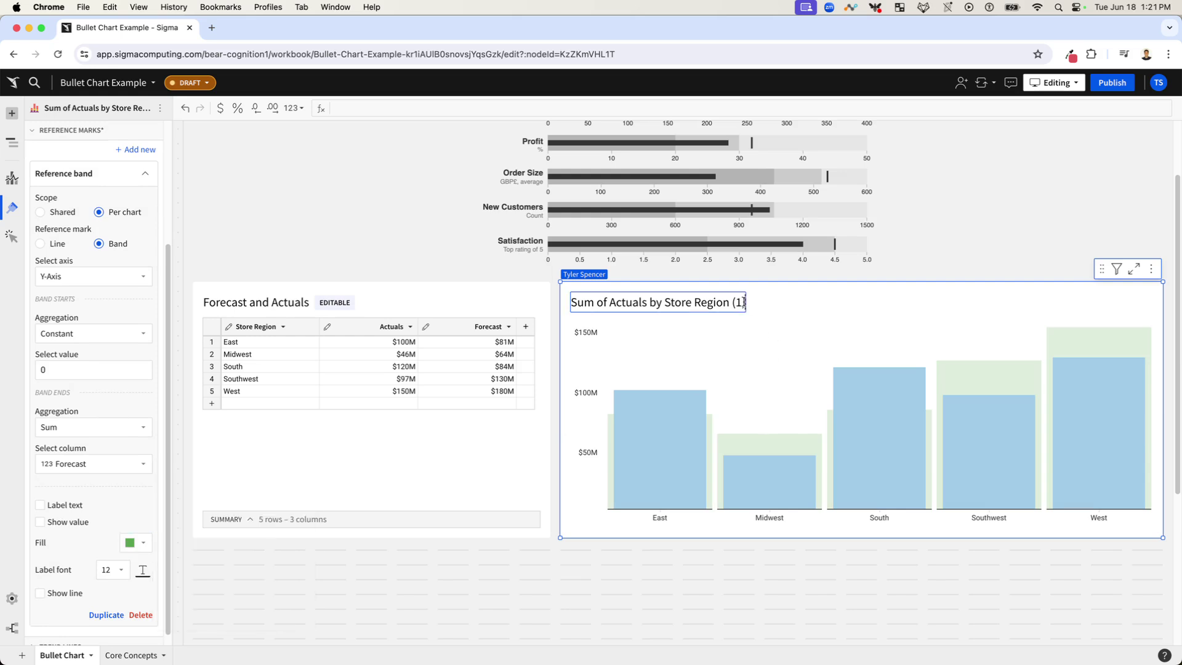
{"action": "key", "text": "BackSpace"}
{"action": "key", "text": "BackSpace"}
{"action": "key", "text": "BackSpace"}
{"action": "key", "text": "BackSpace"}
{"action": "key", "text": "Return"}
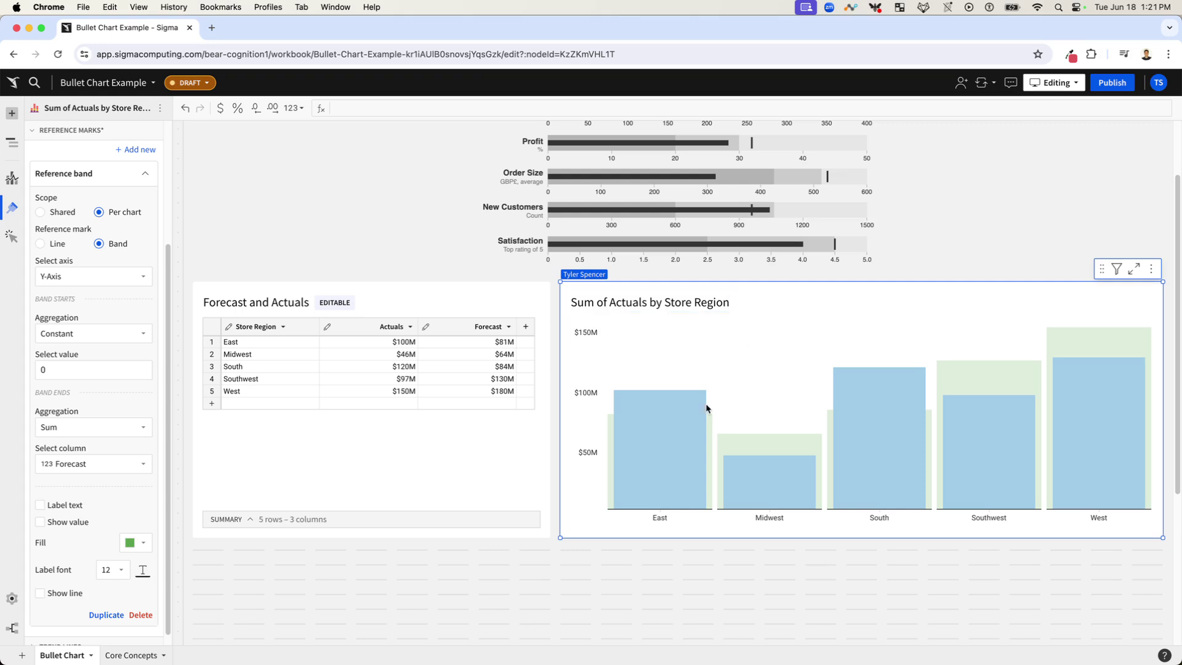
{"action": "mouse_move", "coordinate": [688, 408]}
Set the green band end to the custom formula If([Forecast] <= [Actuals], [Forecast], 0).
{"action": "left_click", "coordinate": [85, 429]}
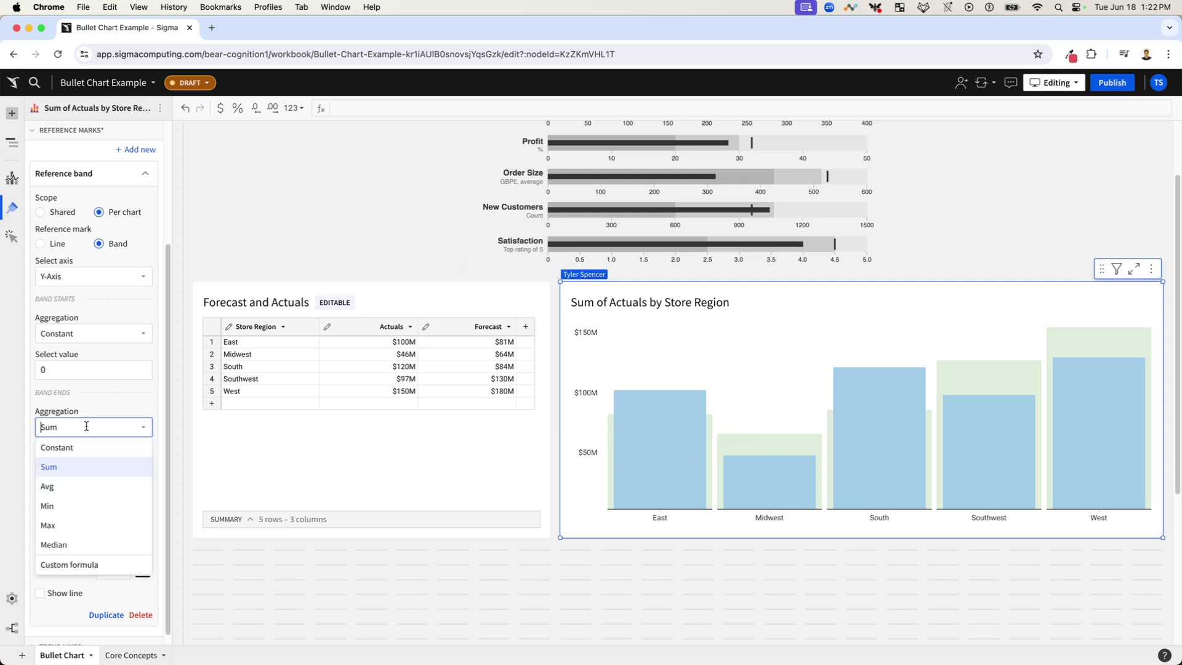
{"action": "left_click", "coordinate": [80, 565]}
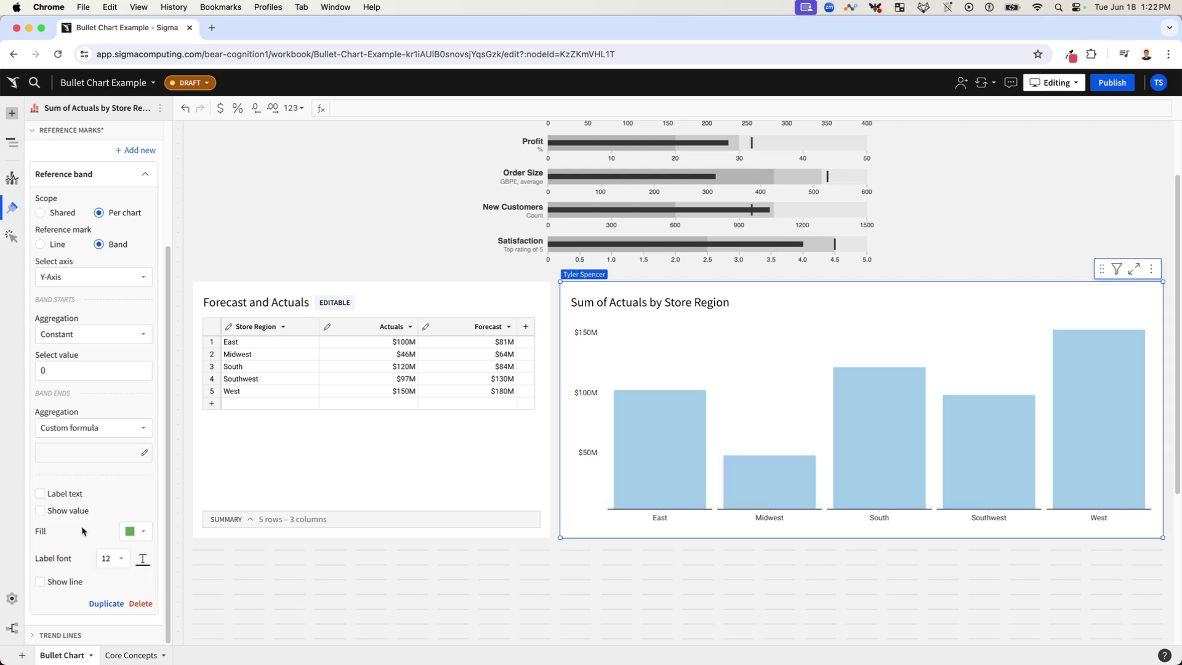
{"action": "left_click", "coordinate": [78, 461]}
{"action": "type", "text": "If("}
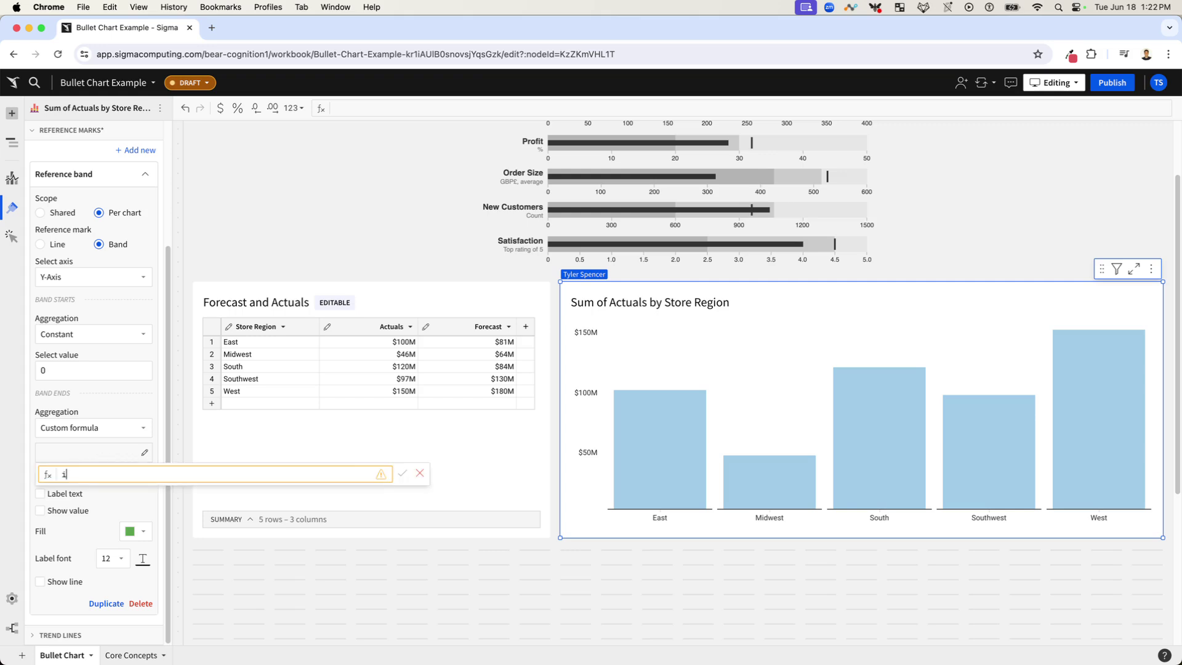
{"action": "type", "text": "[Forecast] "}
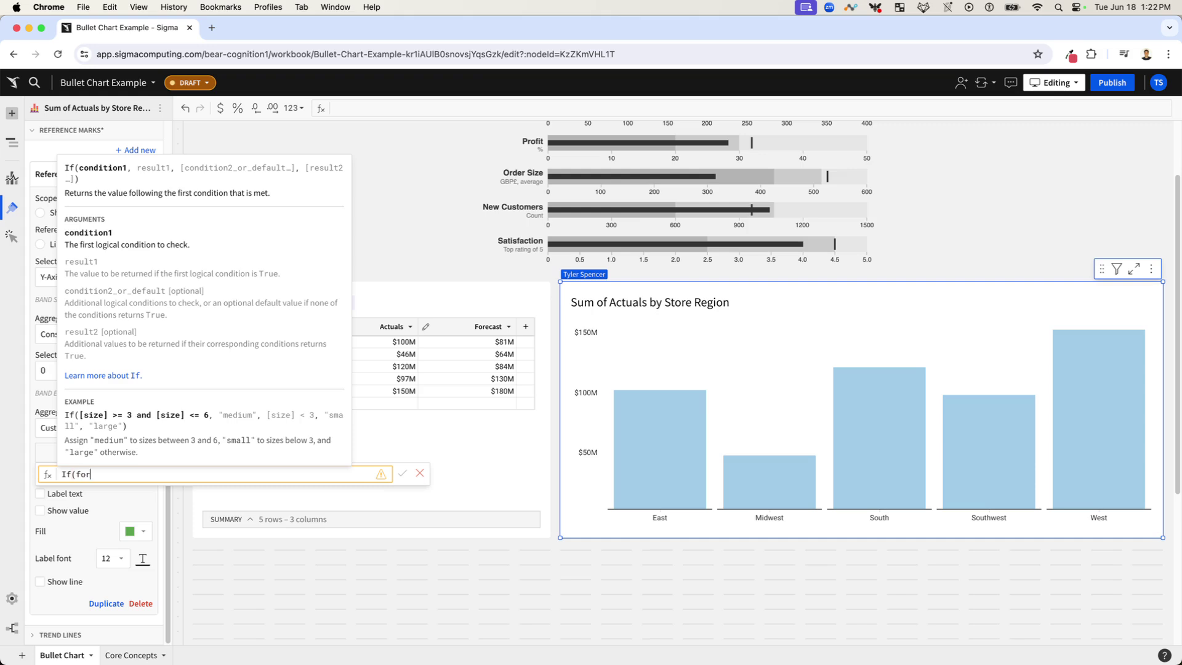
{"action": "type", "text": "<"}
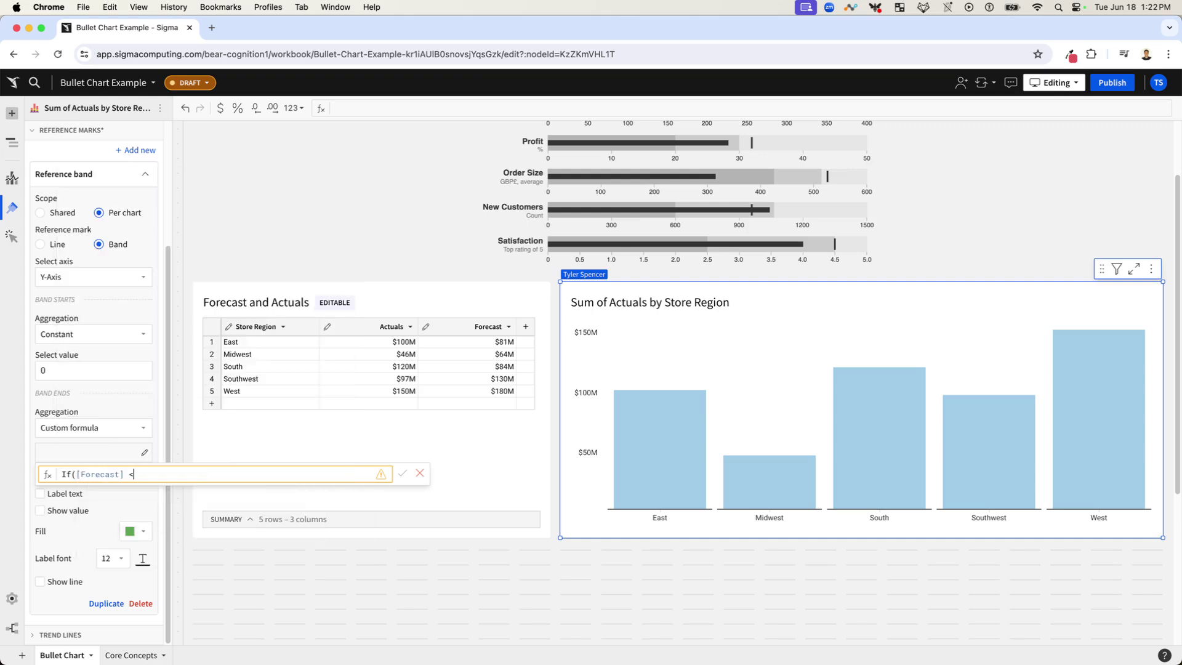
{"action": "type", "text": "= "}
{"action": "type", "text": "[Actuals]"}
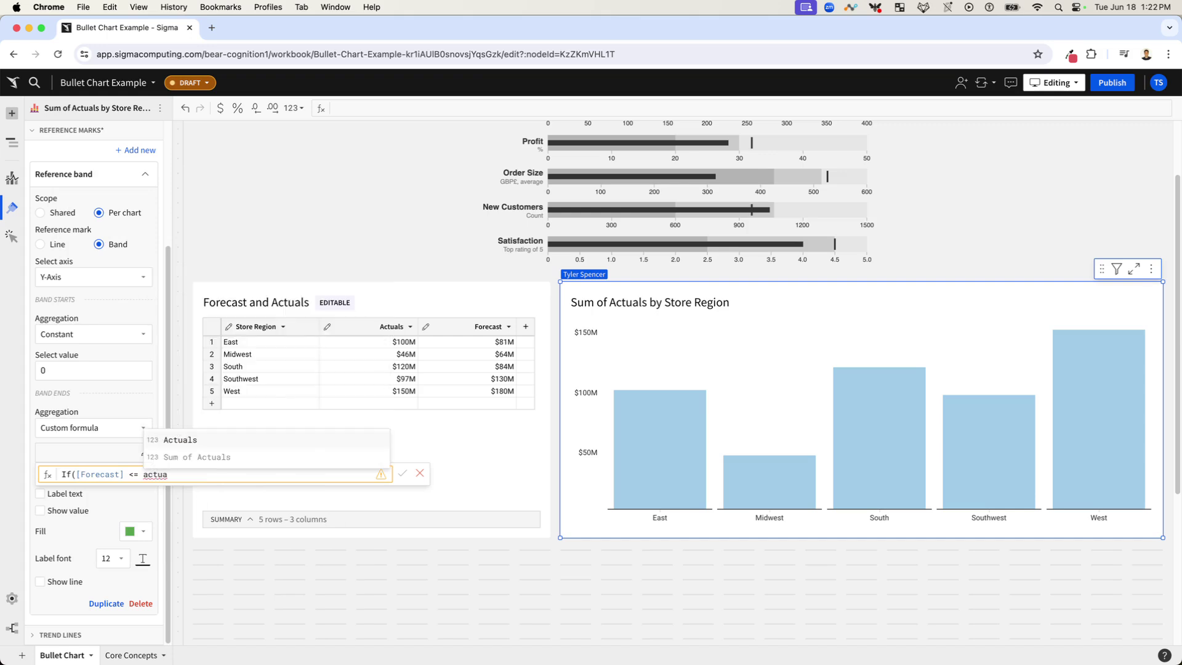
{"action": "type", "text": ", for"}
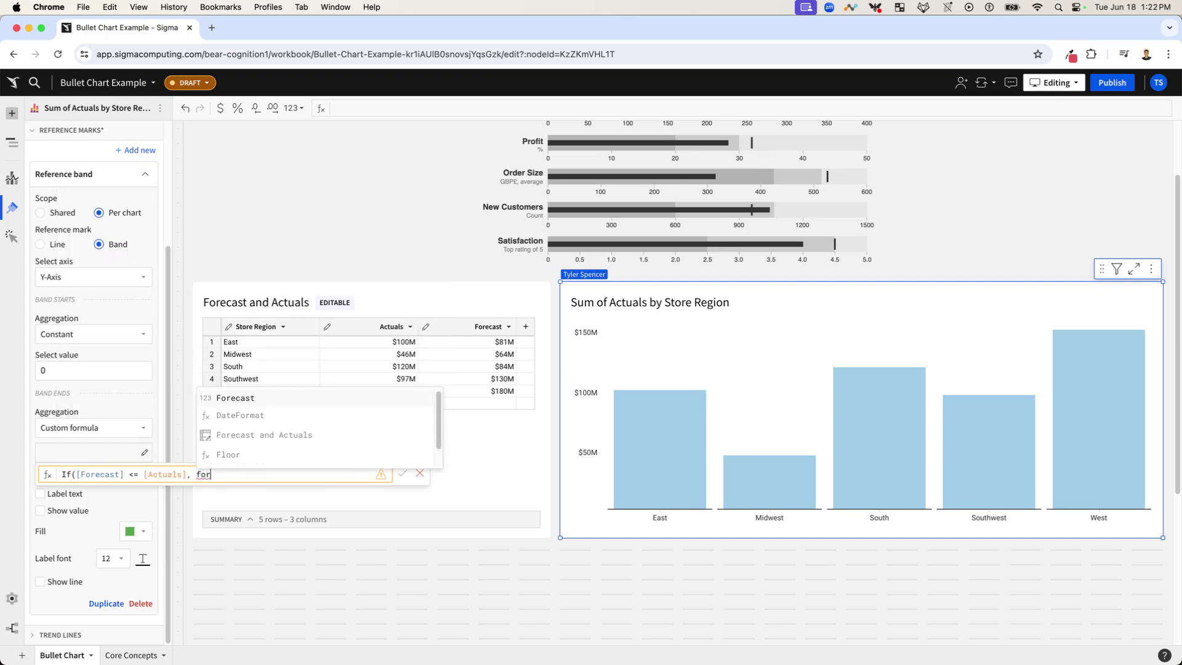
{"action": "key", "text": "Return"}
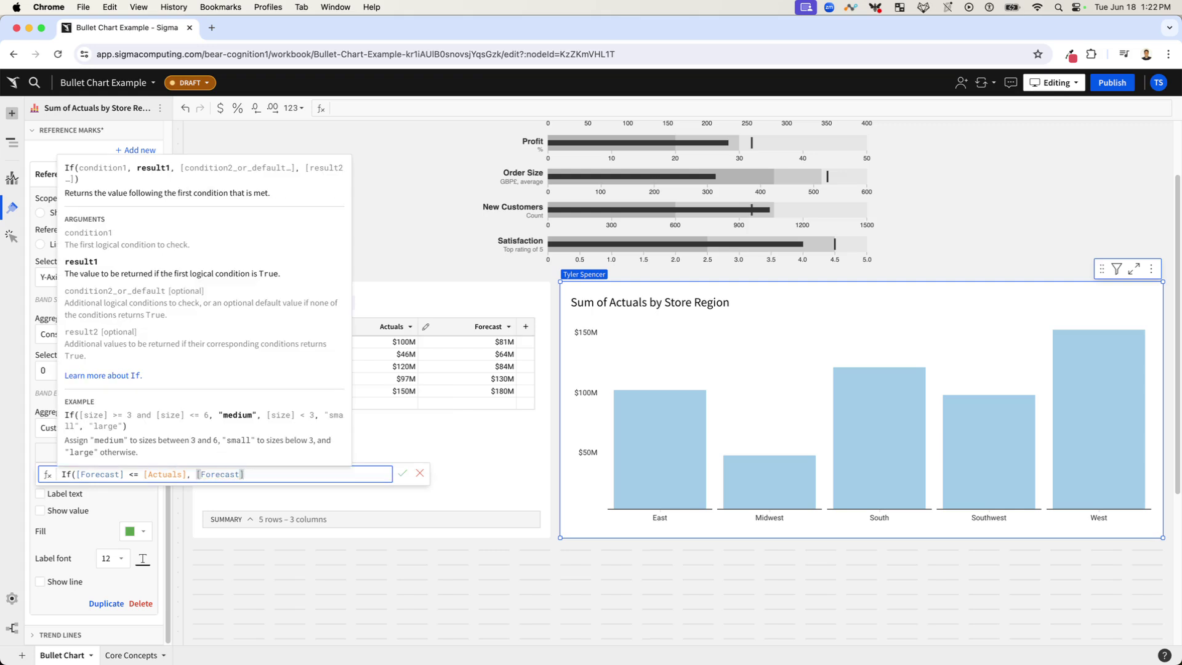
{"action": "type", "text": ", 0"}
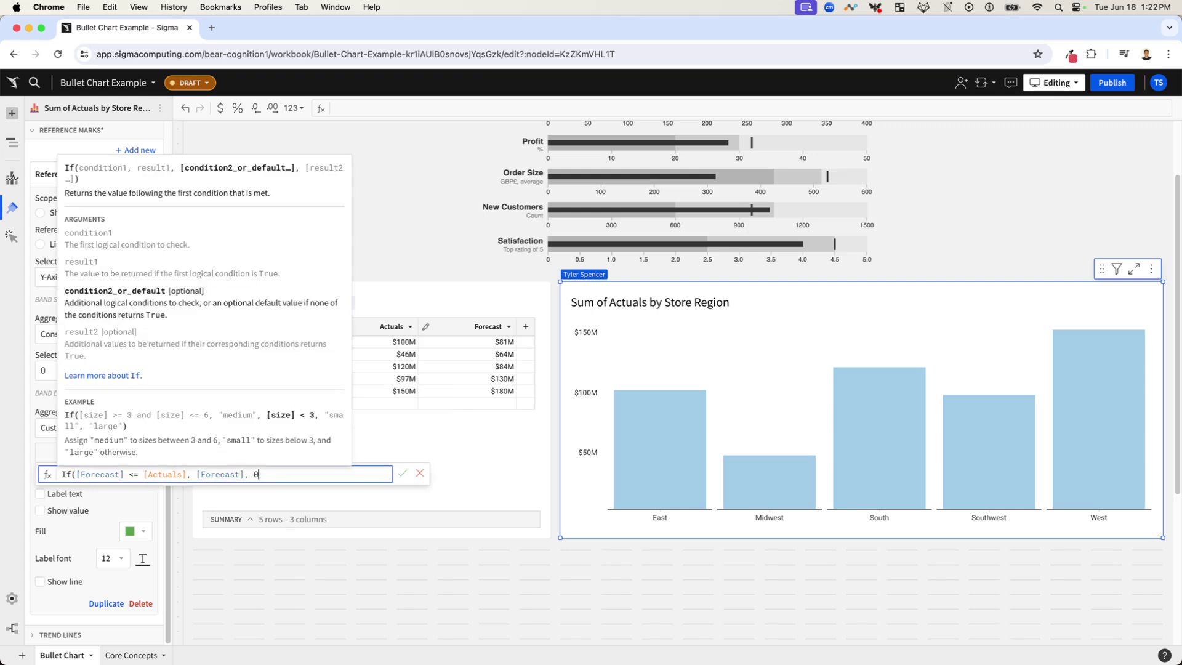
{"action": "type", "text": ")"}
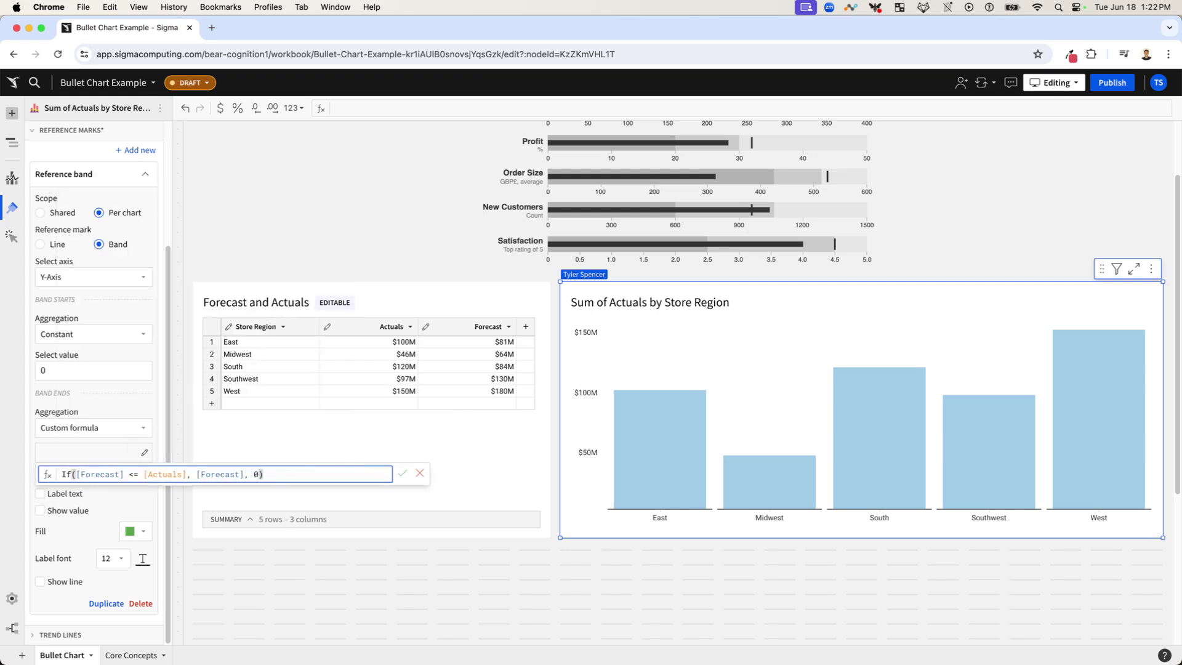
{"action": "key", "text": "Return"}
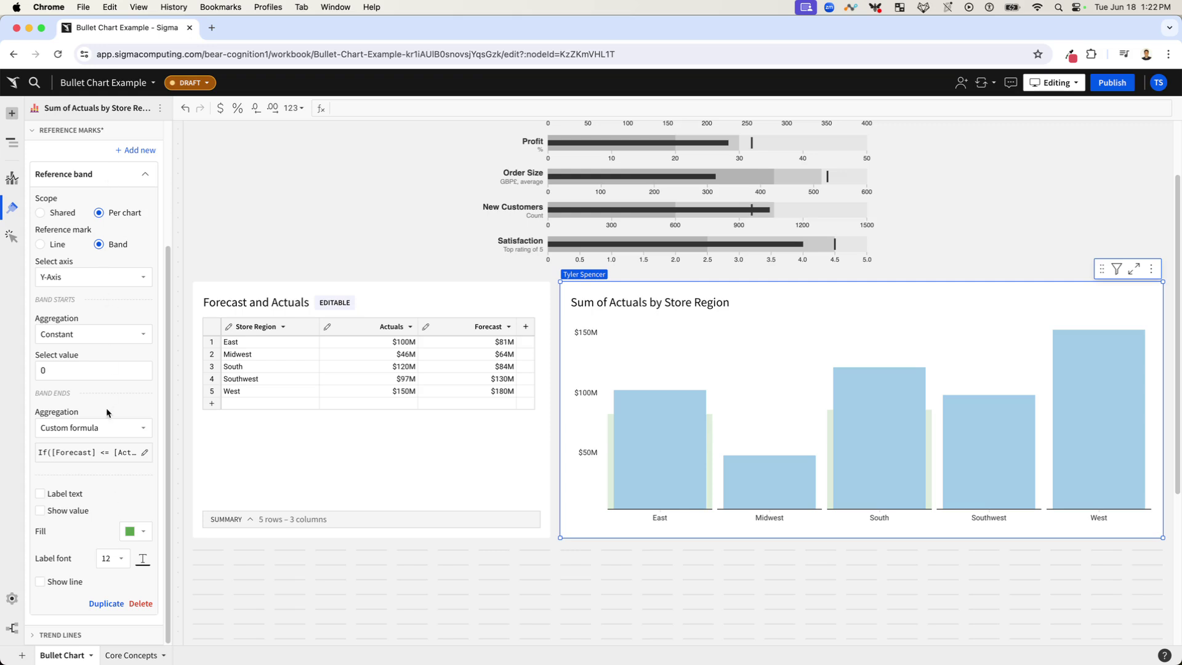
Duplicate the green Forecast band and color the copy red.
{"action": "left_click", "coordinate": [107, 604]}
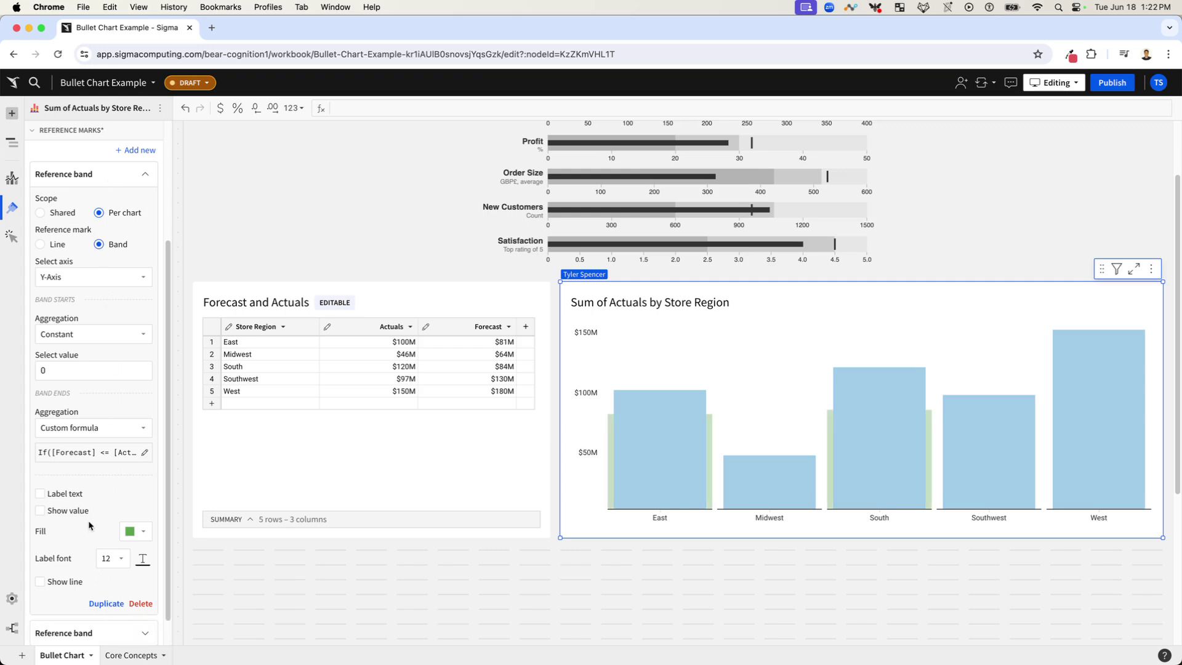
{"action": "scroll", "coordinate": [90, 523], "scroll_direction": "down", "scroll_amount": 1}
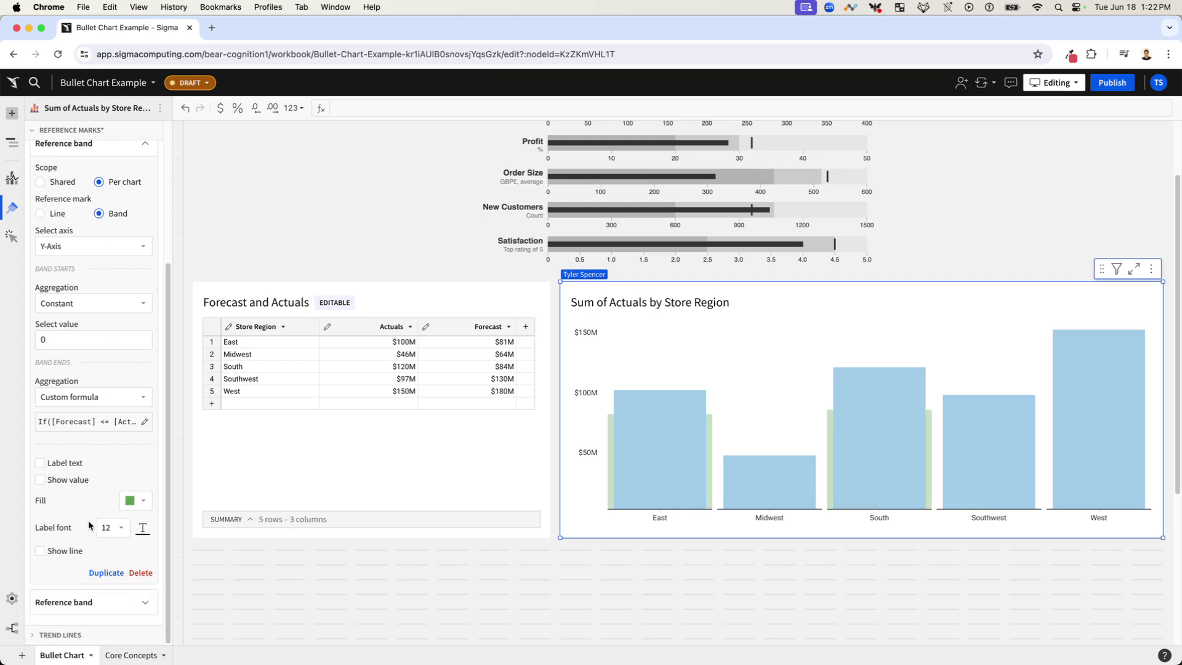
{"action": "left_click", "coordinate": [89, 157]}
{"action": "left_click", "coordinate": [121, 369]}
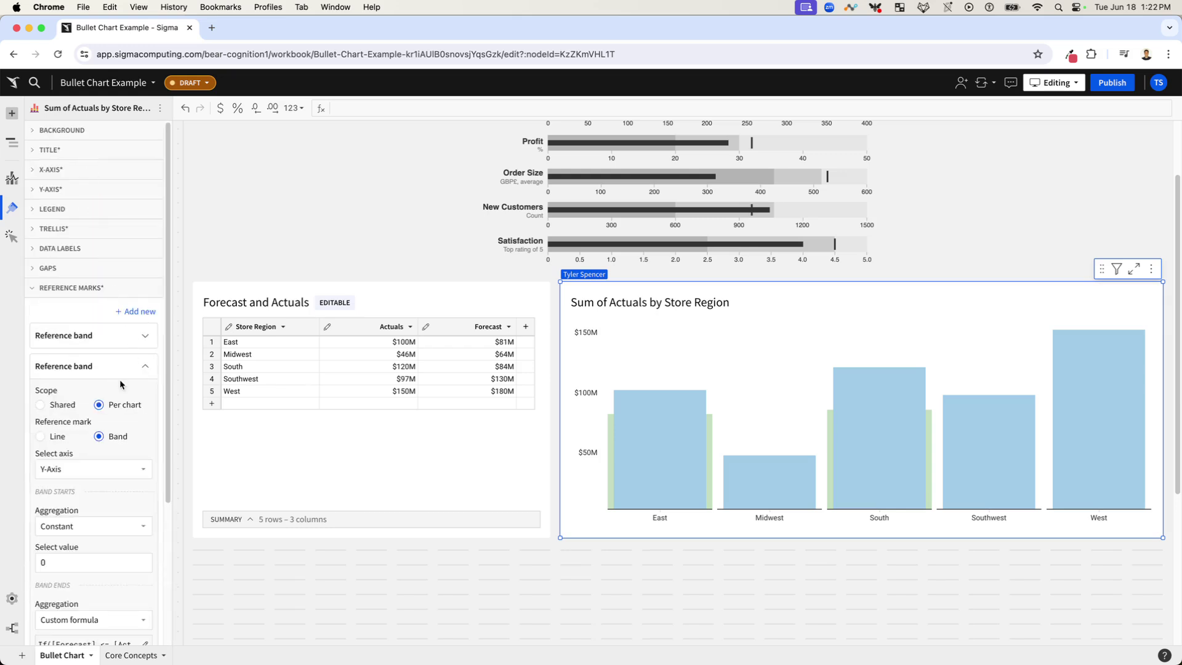
{"action": "scroll", "coordinate": [119, 381], "scroll_direction": "down", "scroll_amount": 5}
{"action": "left_click", "coordinate": [141, 540]}
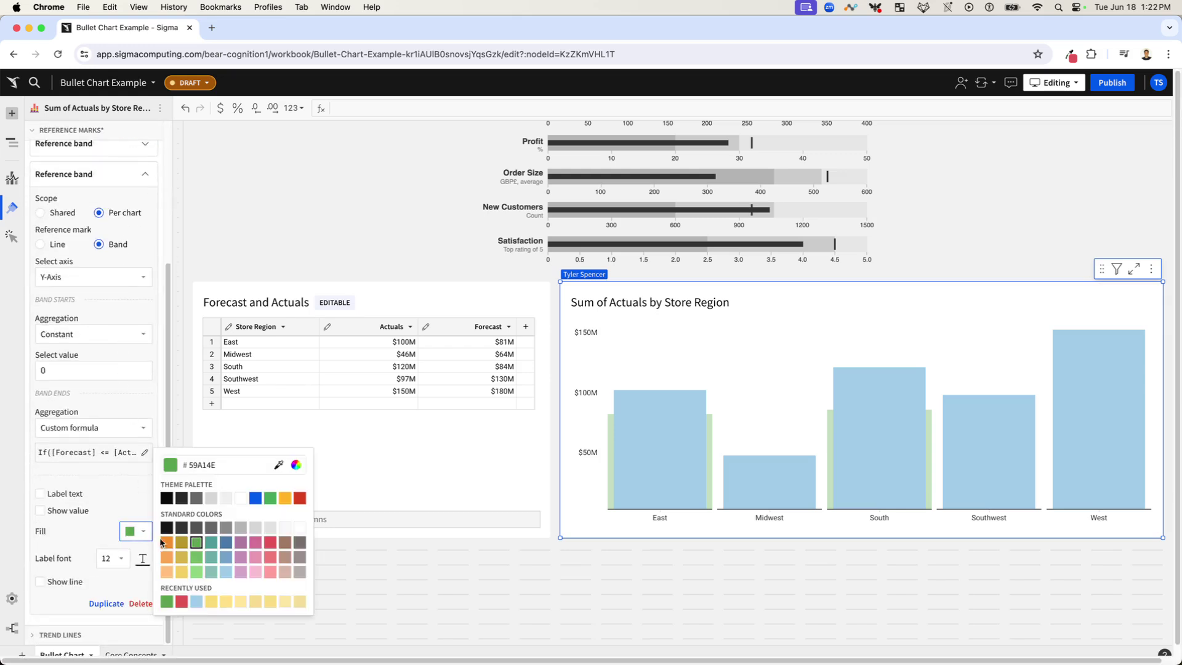
{"action": "left_click", "coordinate": [300, 498]}
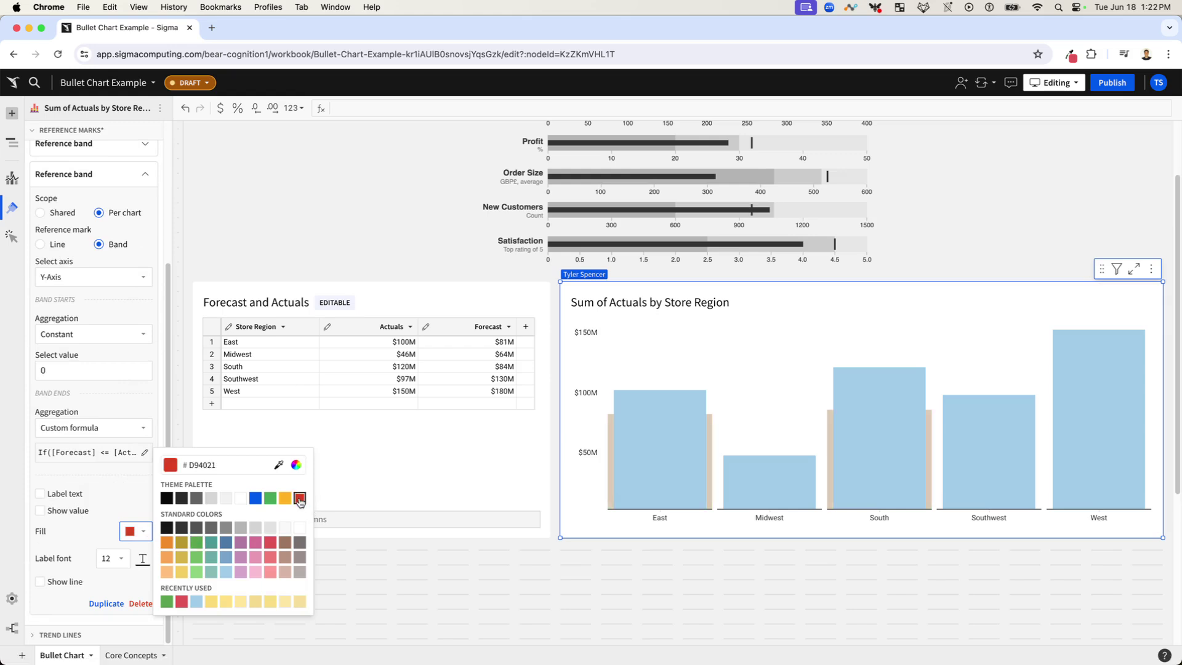
{"action": "left_click", "coordinate": [718, 420]}
Change the red band's formula to If([Forecast] > [Actuals], [Forecast], 0).
{"action": "left_click", "coordinate": [93, 455]}
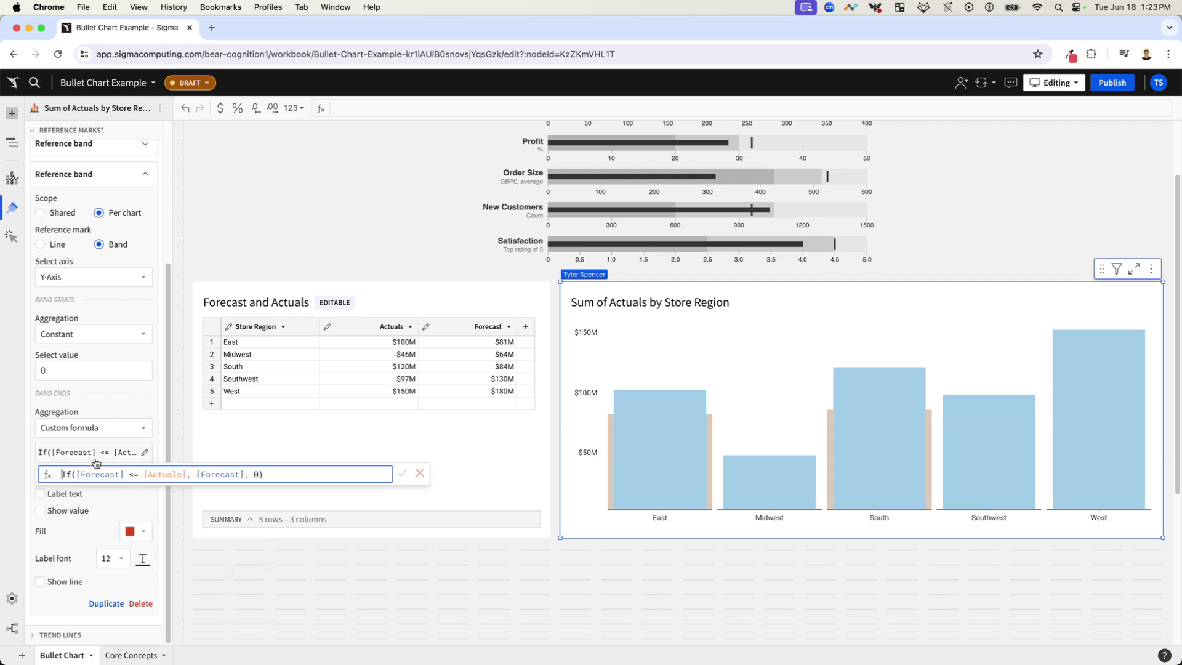
{"action": "left_click", "coordinate": [137, 475]}
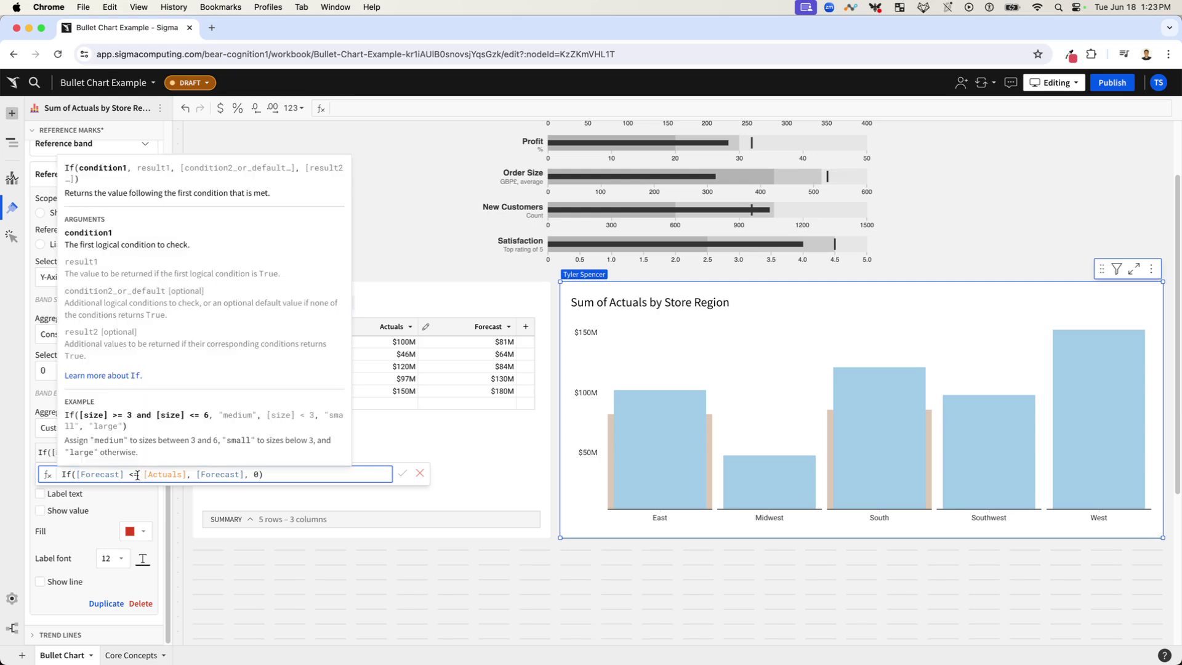
{"action": "key", "text": "BackSpace"}
{"action": "key", "text": "BackSpace"}
{"action": "type", "text": ">"}
{"action": "key", "text": "Return"}
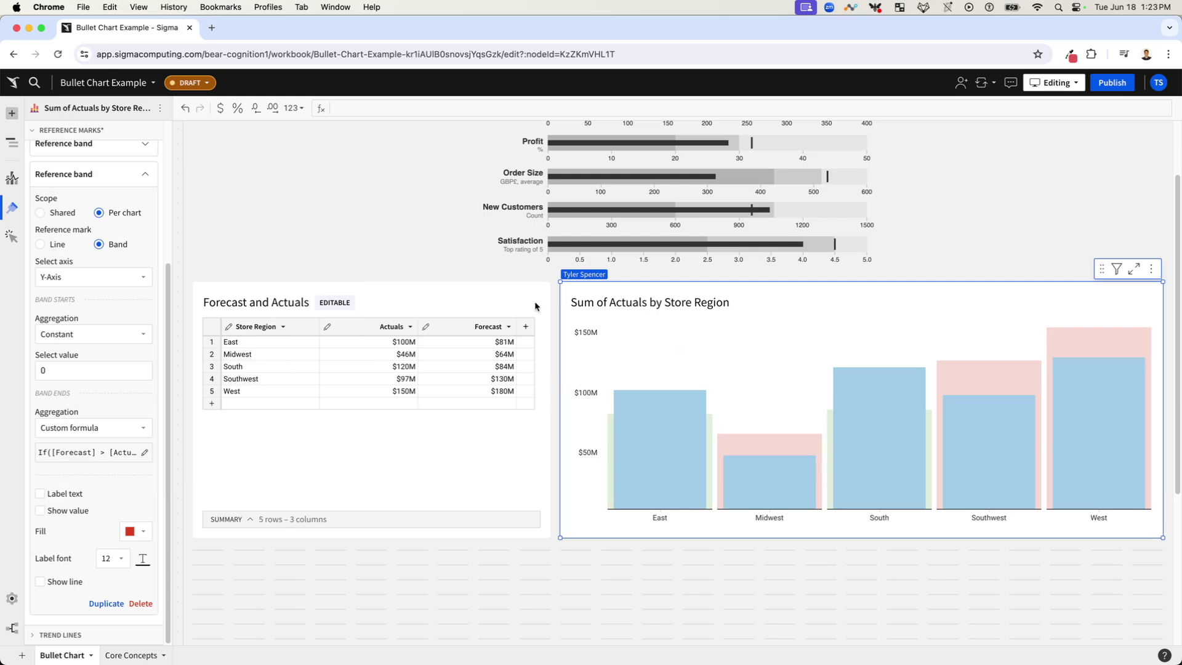
{"action": "left_click", "coordinate": [125, 177]}
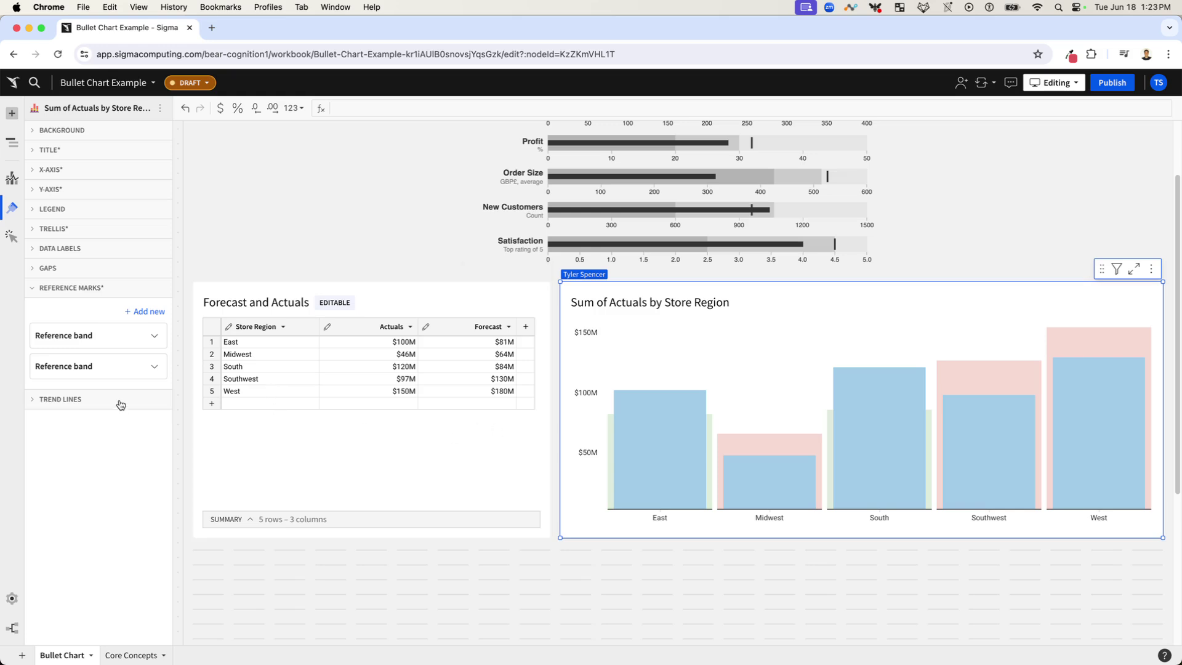
Add a new reference line with Per chart scope and Custom formula aggregation.
{"action": "left_click", "coordinate": [145, 312]}
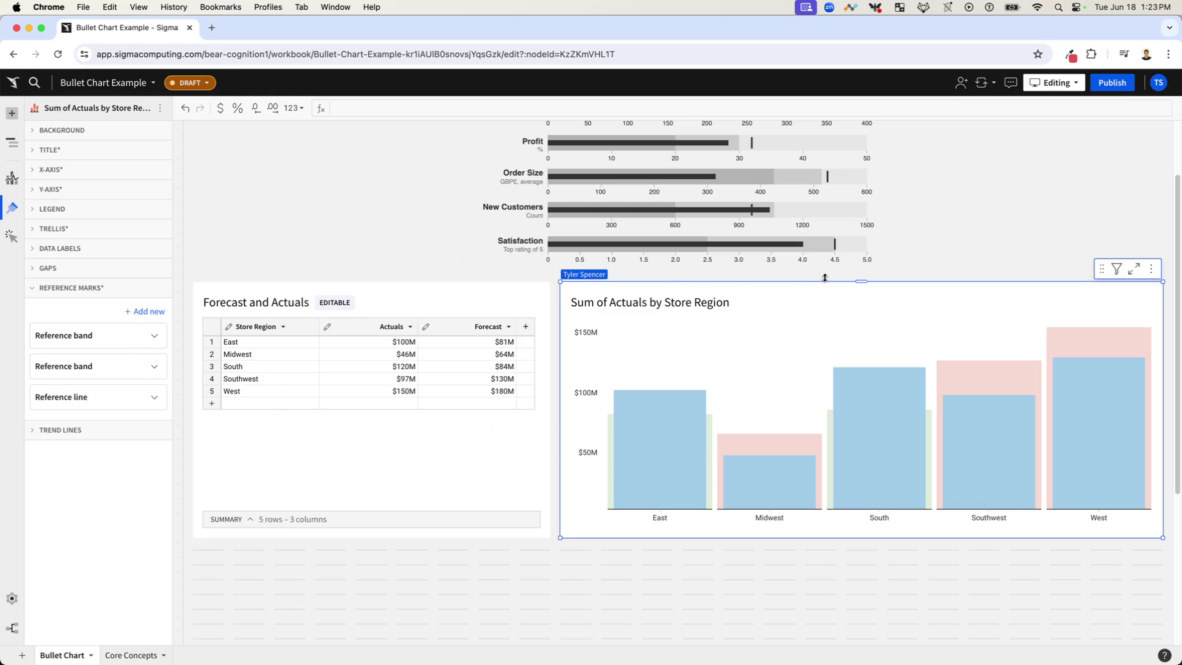
{"action": "left_click", "coordinate": [108, 397]}
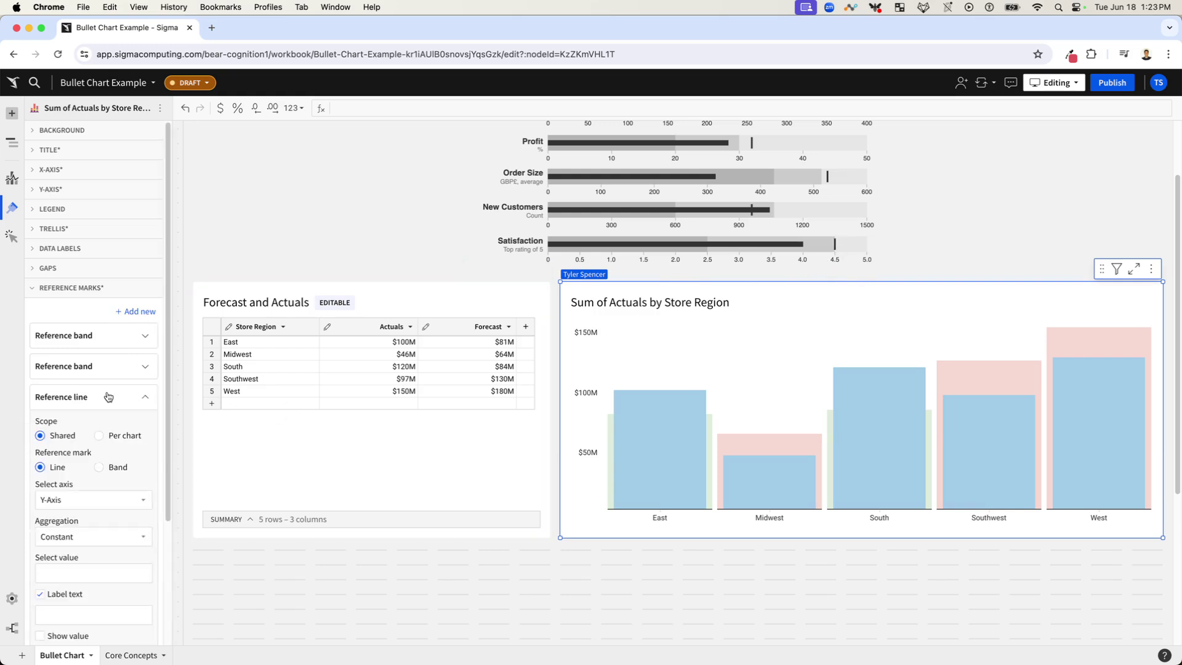
{"action": "left_click", "coordinate": [99, 436]}
{"action": "scroll", "coordinate": [99, 440], "scroll_direction": "down", "scroll_amount": 3}
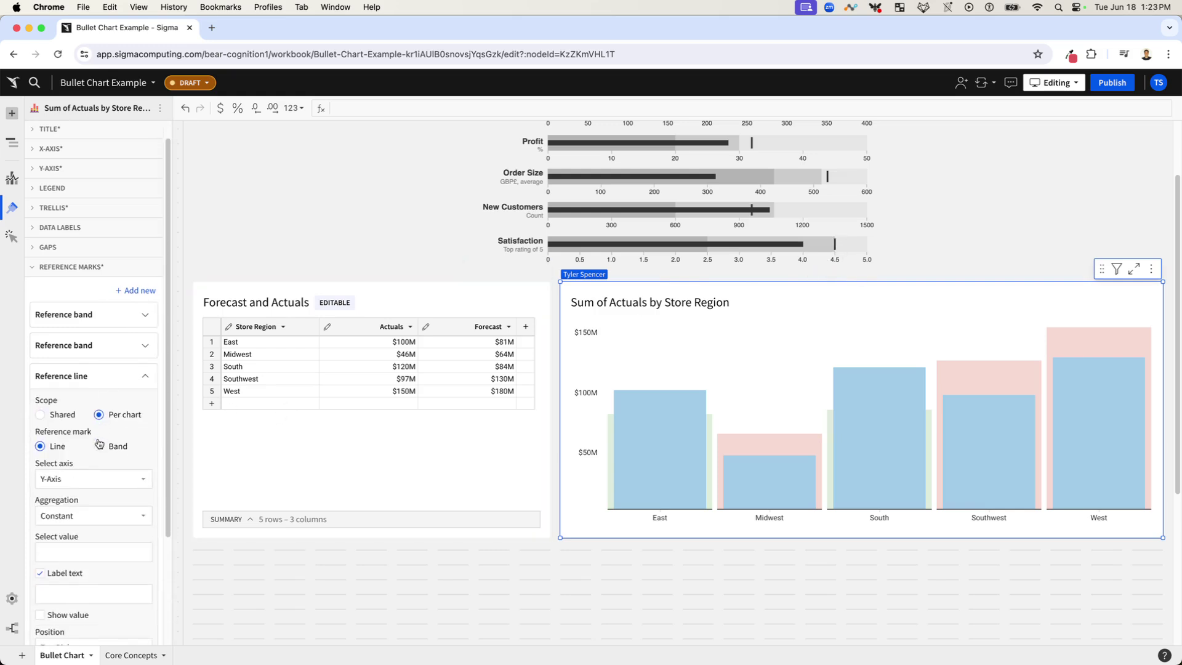
{"action": "scroll", "coordinate": [99, 422], "scroll_direction": "down", "scroll_amount": 2}
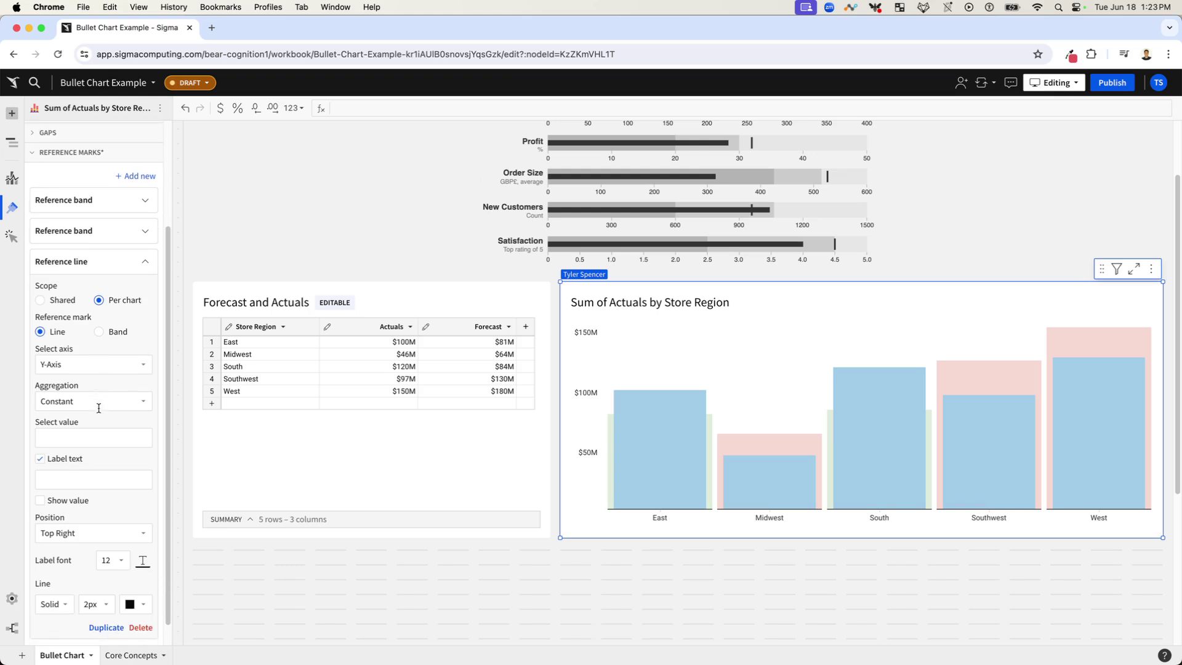
{"action": "left_click", "coordinate": [94, 399]}
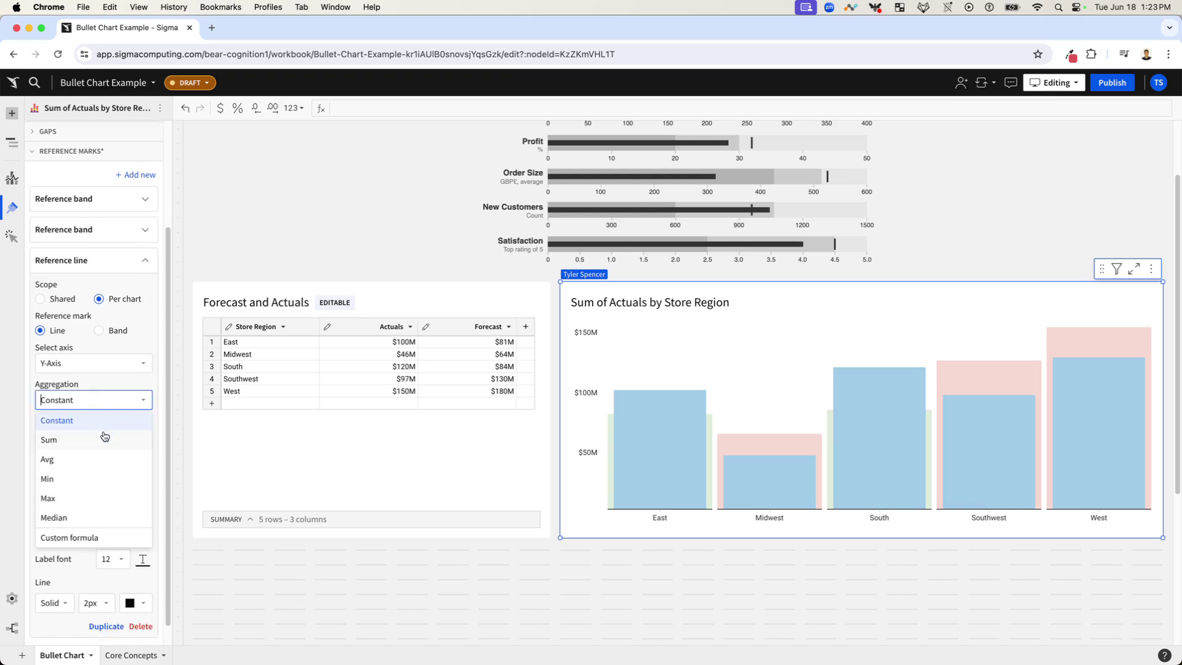
{"action": "left_click", "coordinate": [94, 537]}
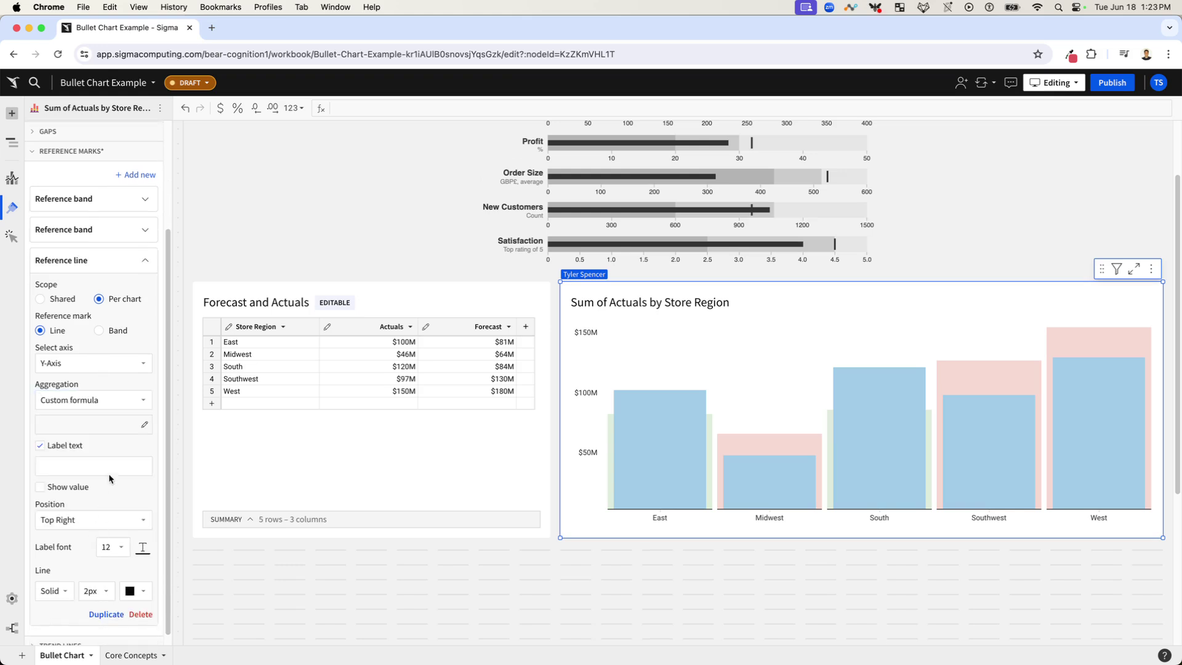
Set the reference line formula to RowAvg([Forecast], [Actuals]).
{"action": "left_click", "coordinate": [97, 427]}
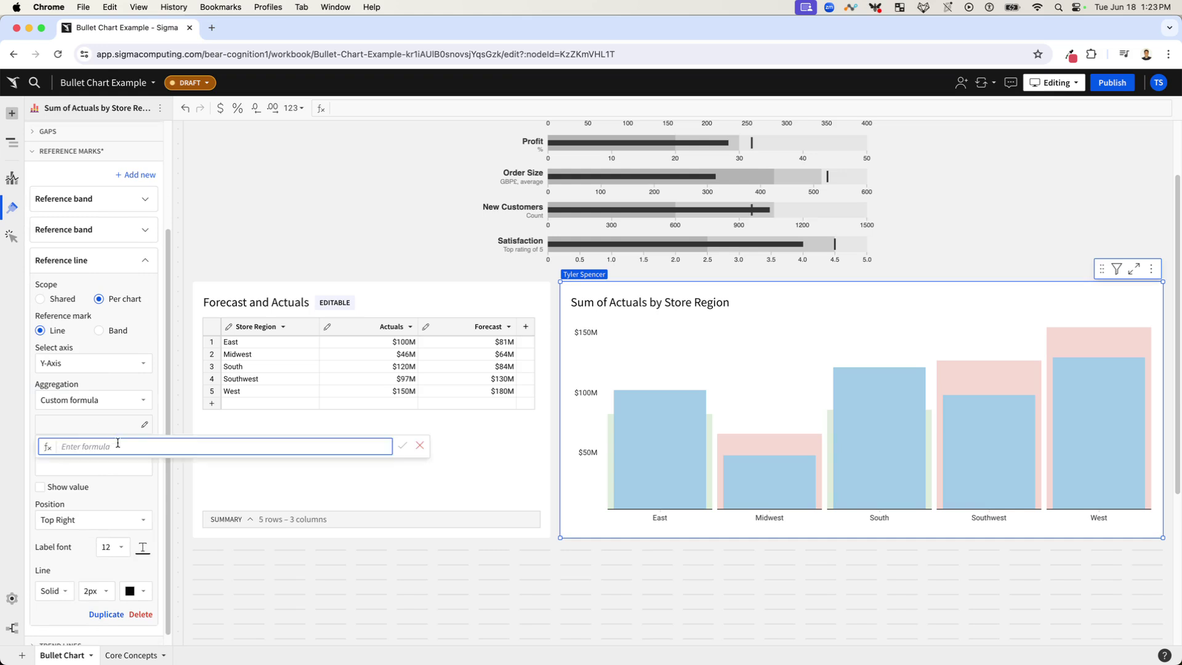
{"action": "type", "text": "row"}
{"action": "key", "text": "Tab"}
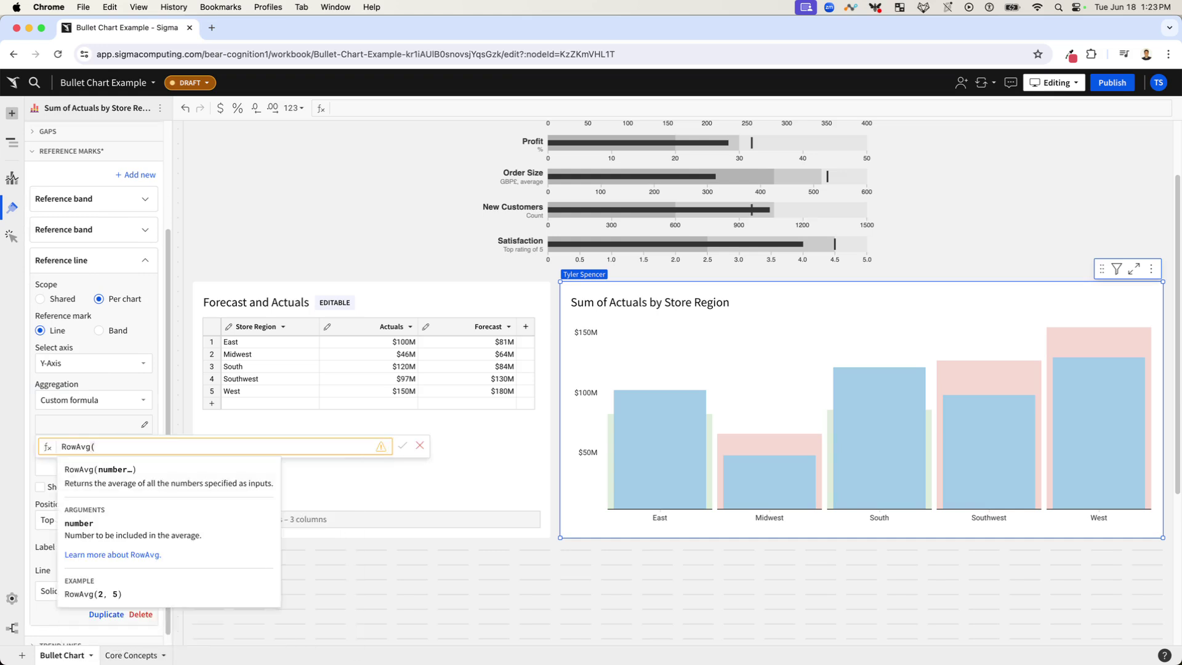
{"action": "type", "text": "fore"}
{"action": "key", "text": "Tab"}
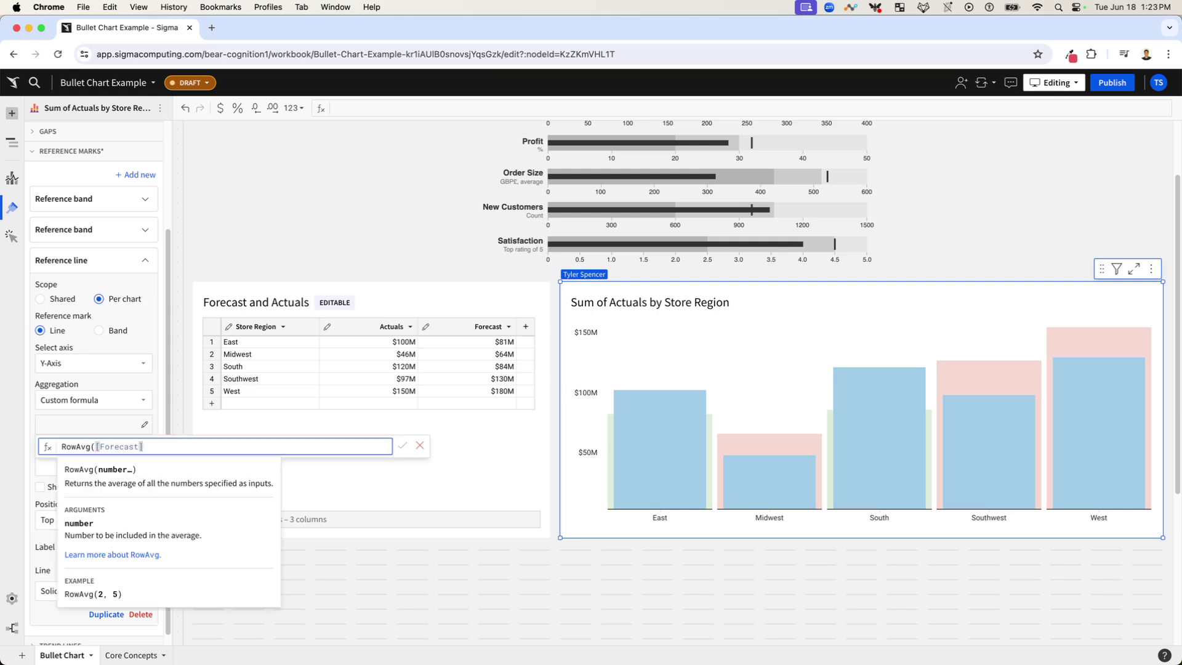
{"action": "type", "text": ", actu"}
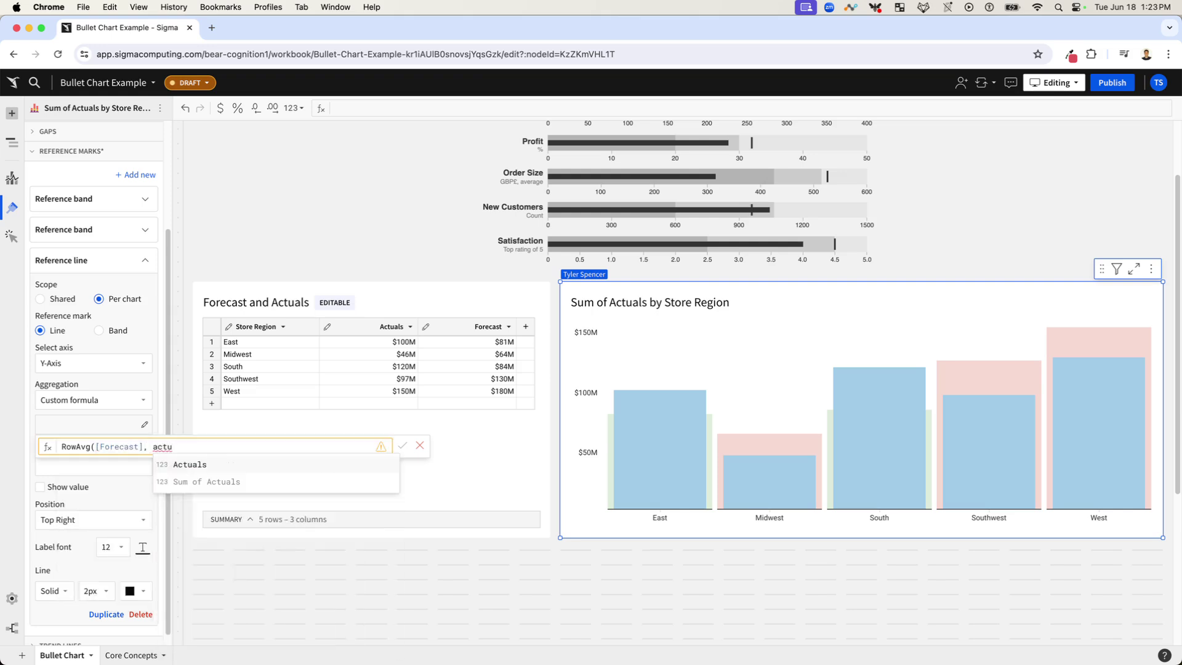
{"action": "key", "text": "Tab"}
{"action": "key", "text": "Return"}
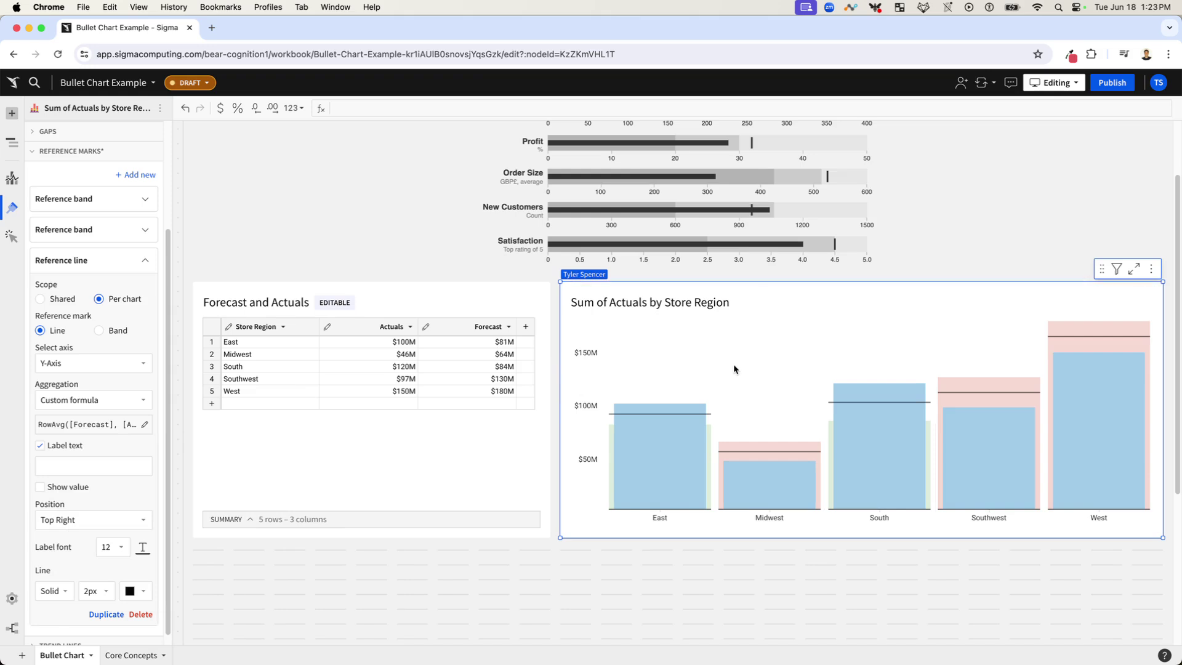
{"action": "left_click", "coordinate": [111, 262]}
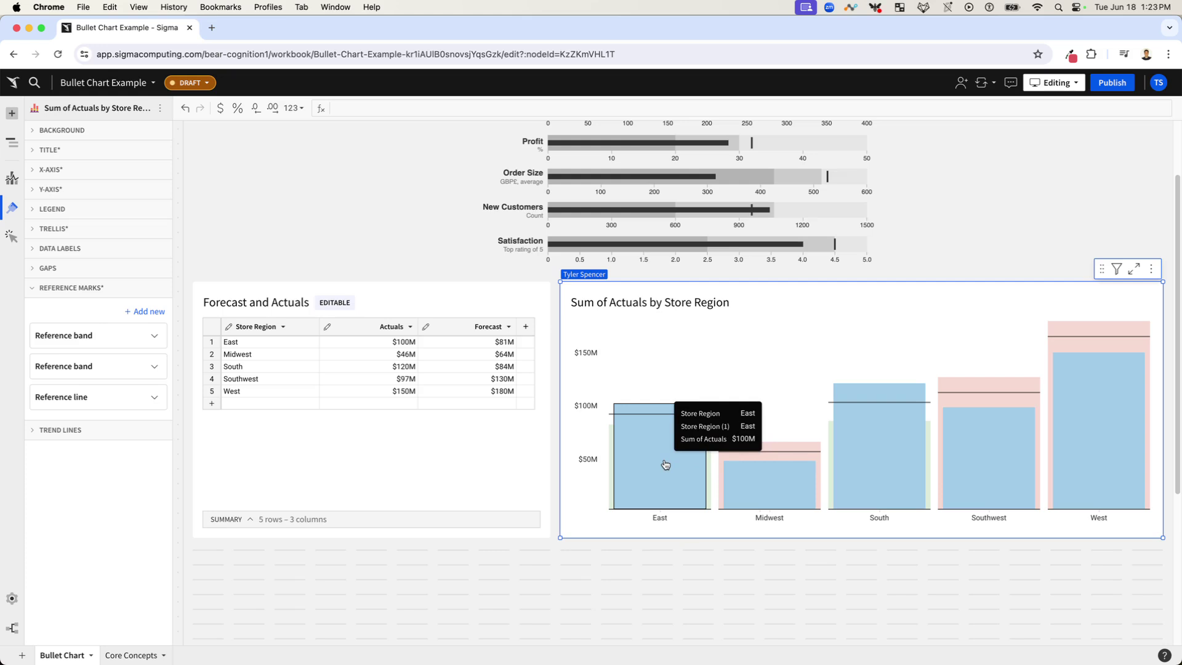
Rename the trellis field to 'Store Region (trellis)' and hide it from tooltips.
{"action": "left_click", "coordinate": [15, 179]}
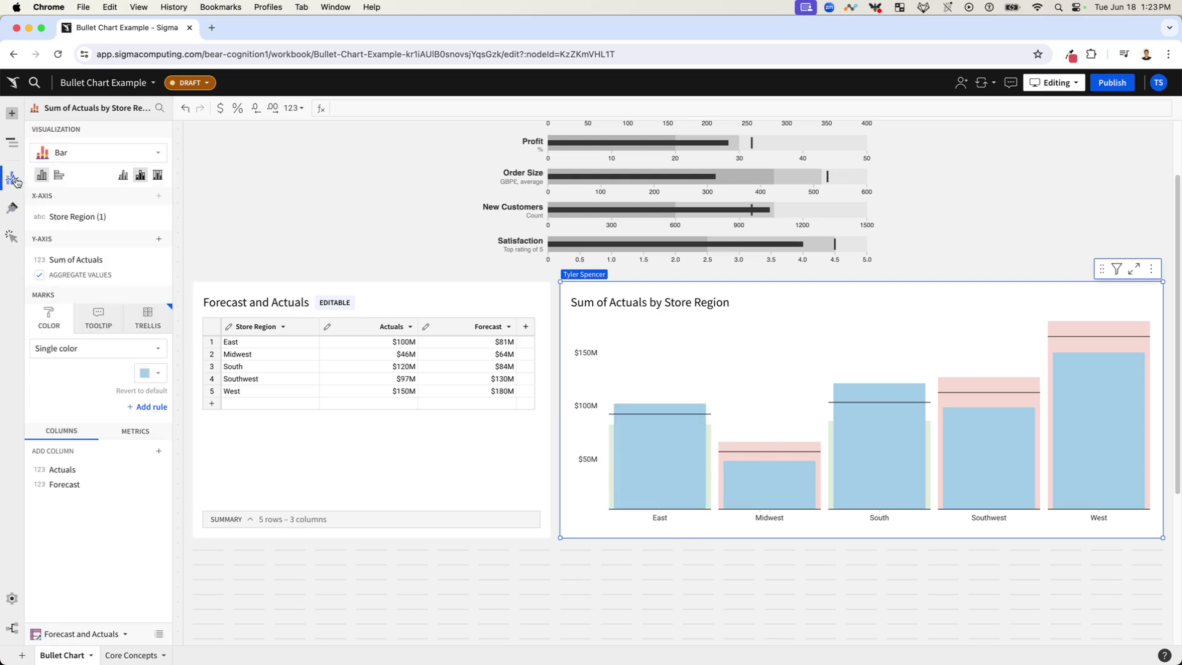
{"action": "left_click", "coordinate": [148, 320]}
{"action": "double_click", "coordinate": [101, 387]}
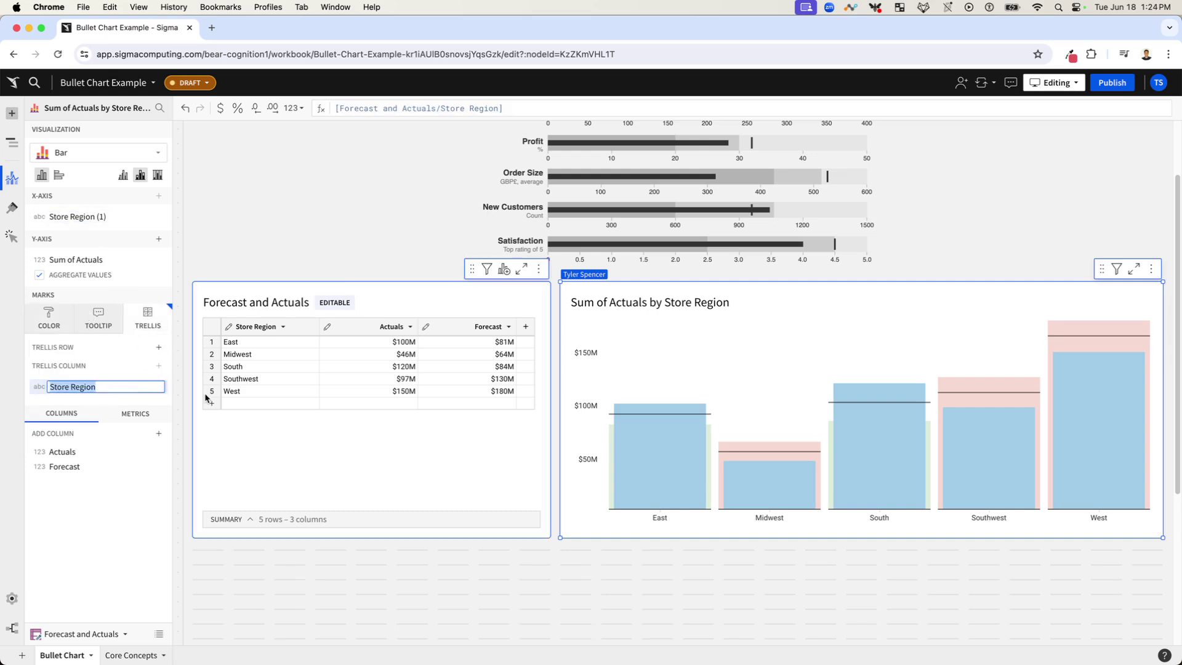
{"action": "key", "text": "Right"}
{"action": "type", "text": "(trellis)"}
{"action": "key", "text": "Return"}
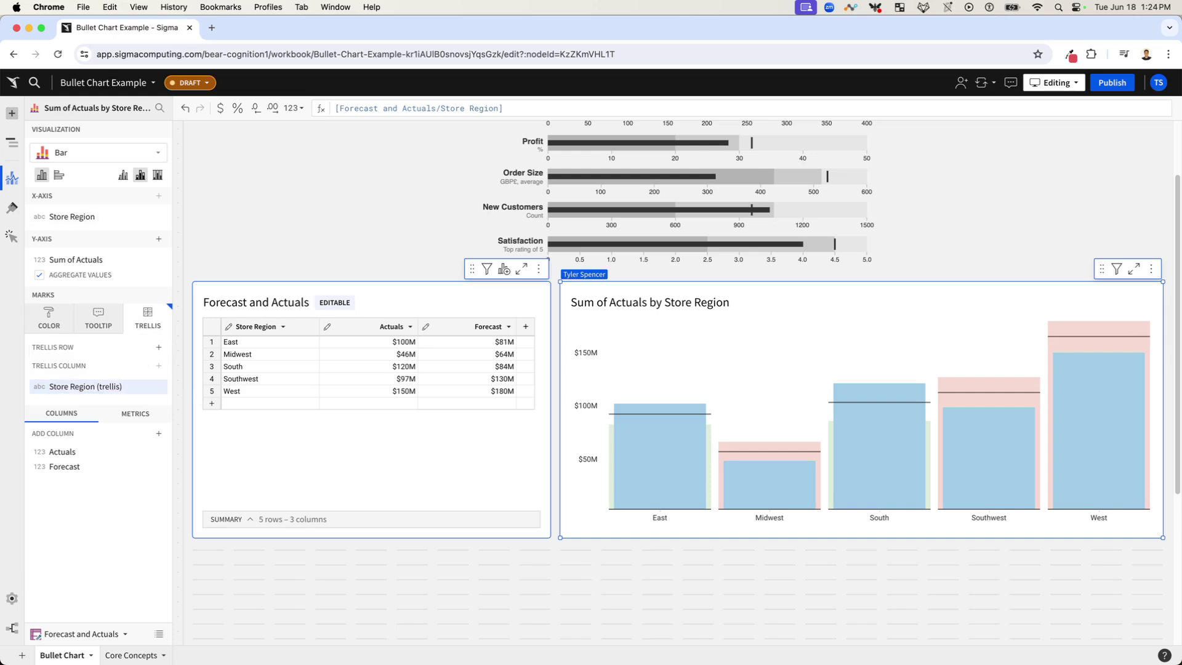
{"action": "left_click", "coordinate": [121, 390]}
{"action": "mouse_move", "coordinate": [133, 408]}
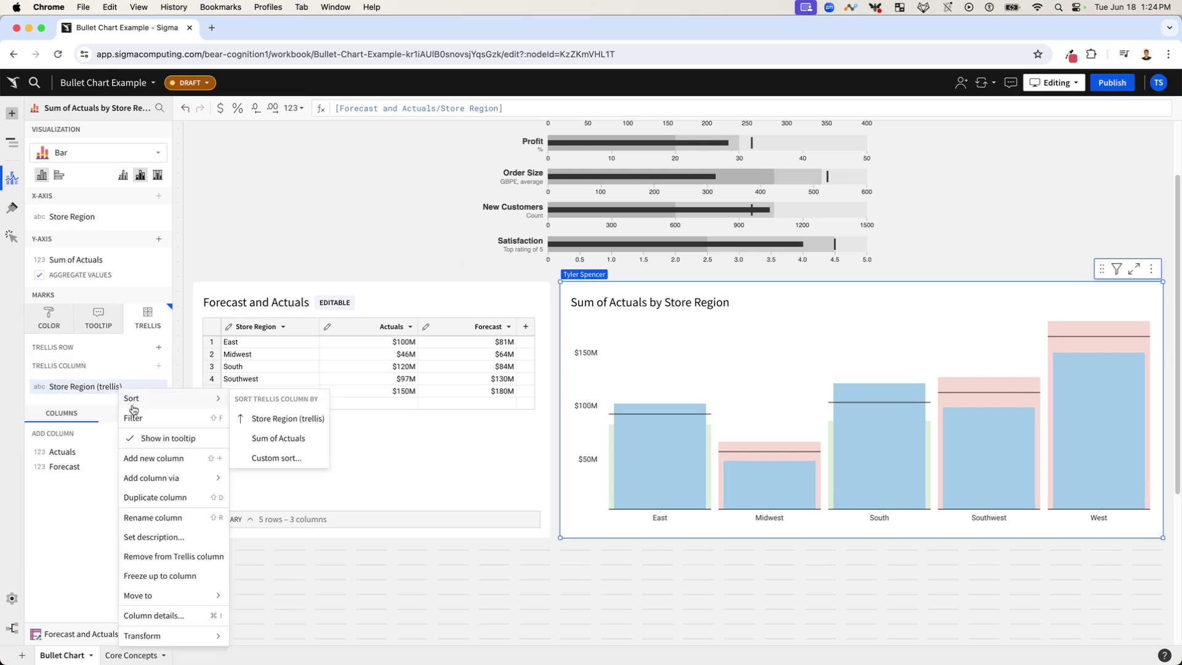
{"action": "left_click", "coordinate": [158, 440]}
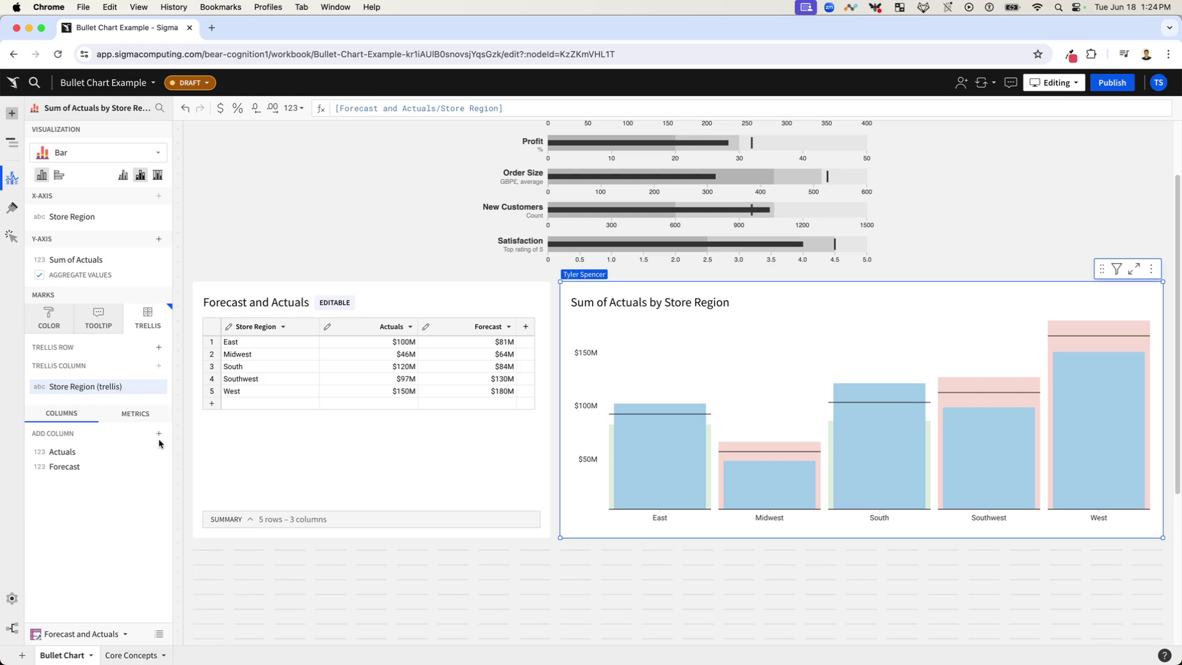
Add Forecast to the bar chart's tooltip fields.
{"action": "mouse_move", "coordinate": [669, 461]}
{"action": "left_click", "coordinate": [96, 323]}
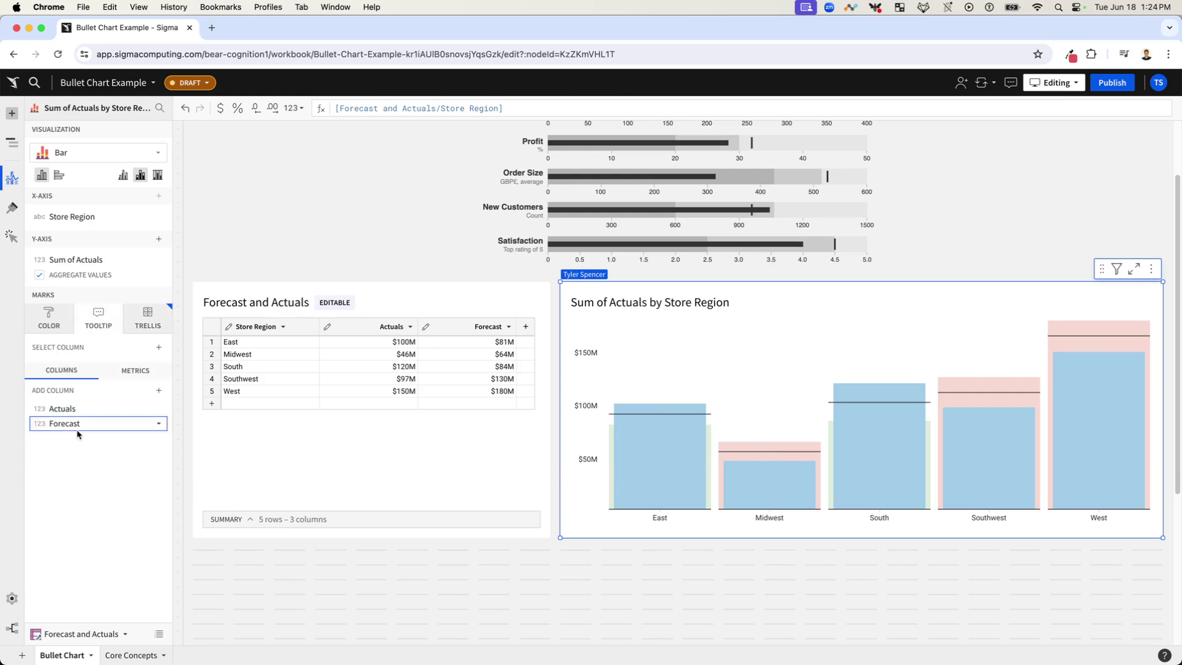
{"action": "left_click_drag", "start_coordinate": [76, 429], "coordinate": [83, 358]}
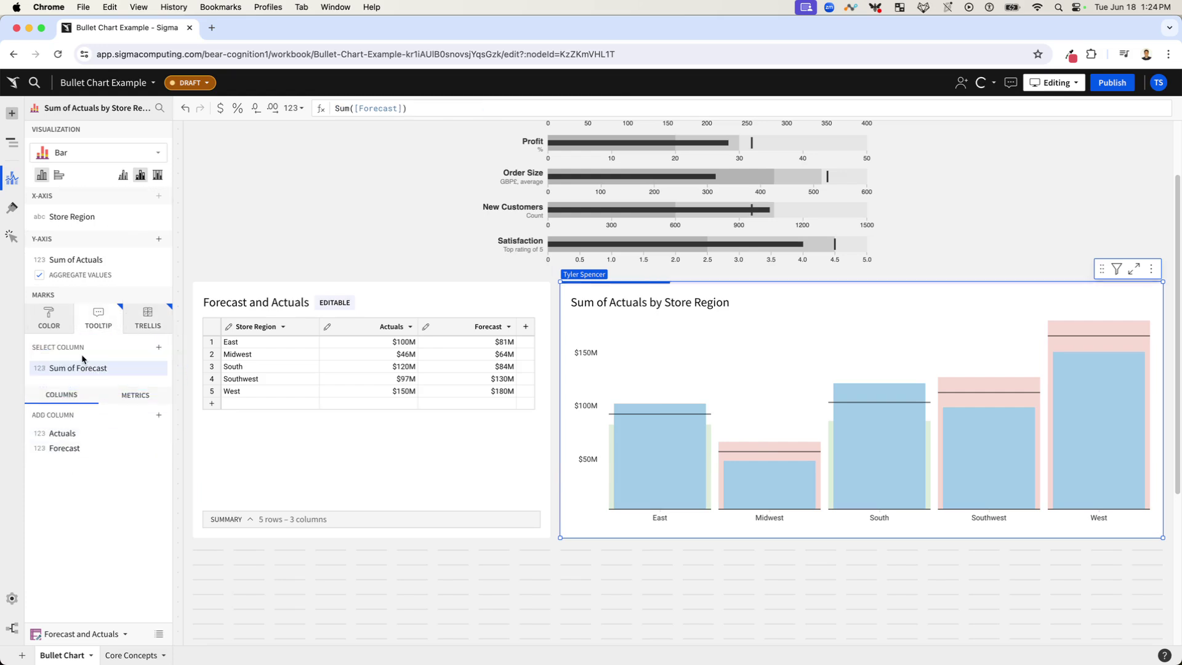
{"action": "mouse_move", "coordinate": [634, 443]}
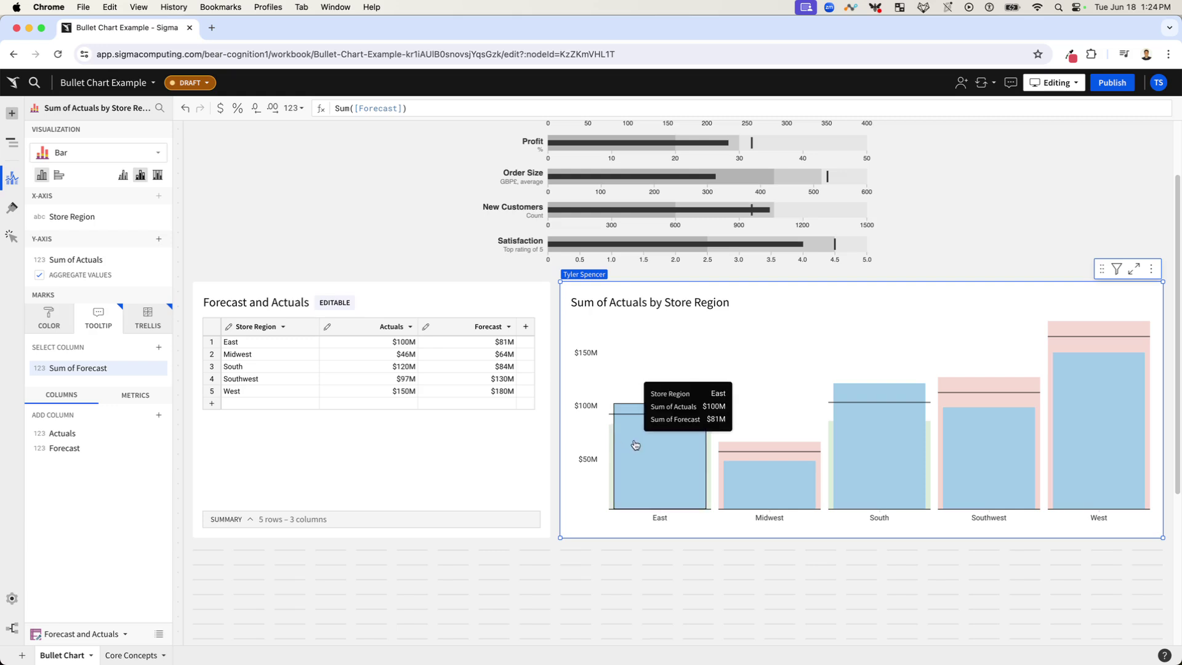